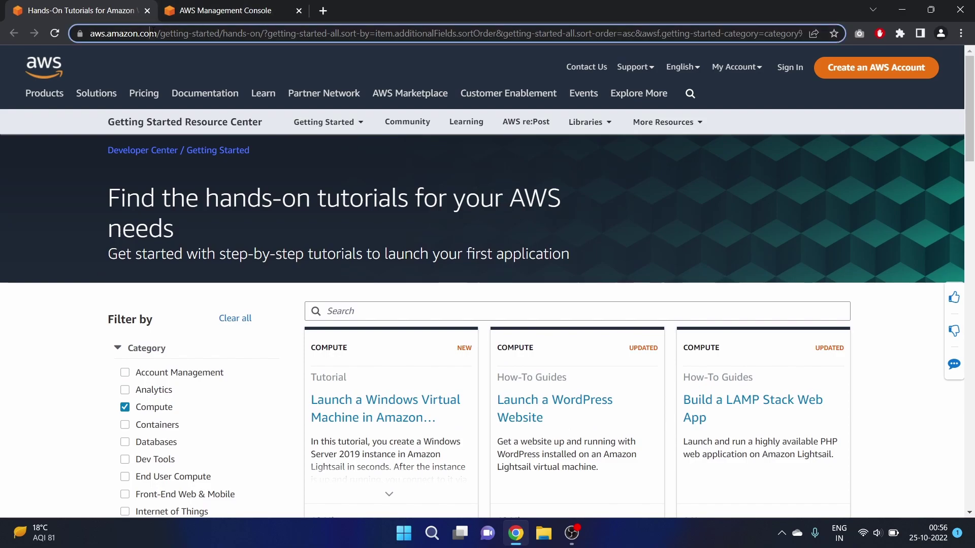
Open the Launch a Windows Virtual Machine in Amazon Lightsail tutorial in a separate tab
{"action": "double_click", "coordinate": [169, 33]}
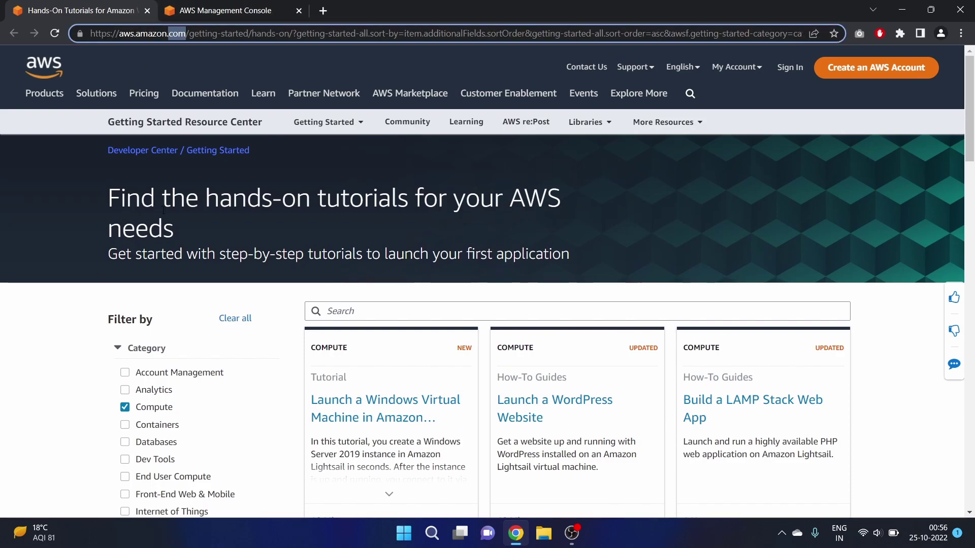
{"action": "left_click", "coordinate": [122, 217]}
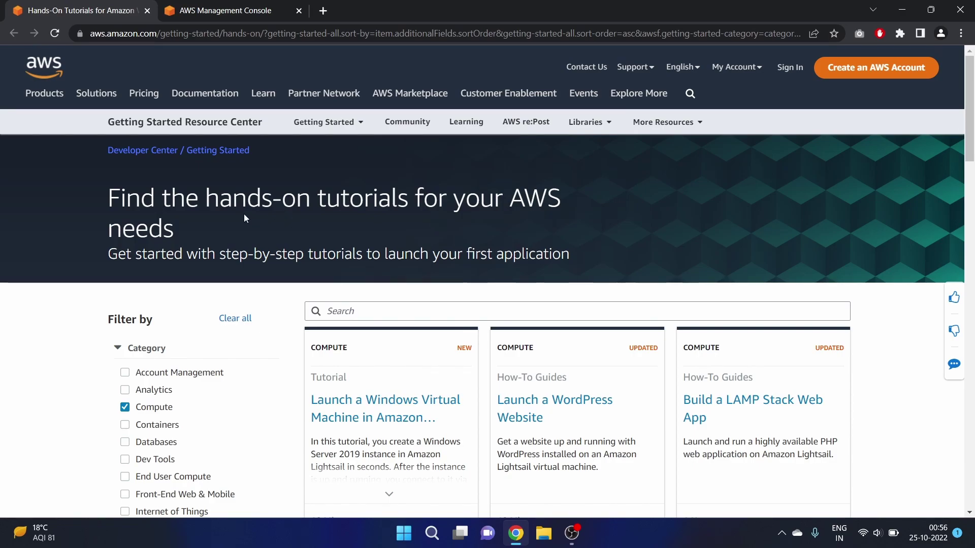
{"action": "scroll", "coordinate": [244, 214], "scroll_direction": "down", "scroll_amount": 2}
{"action": "scroll", "coordinate": [244, 209], "scroll_direction": "up", "scroll_amount": 1}
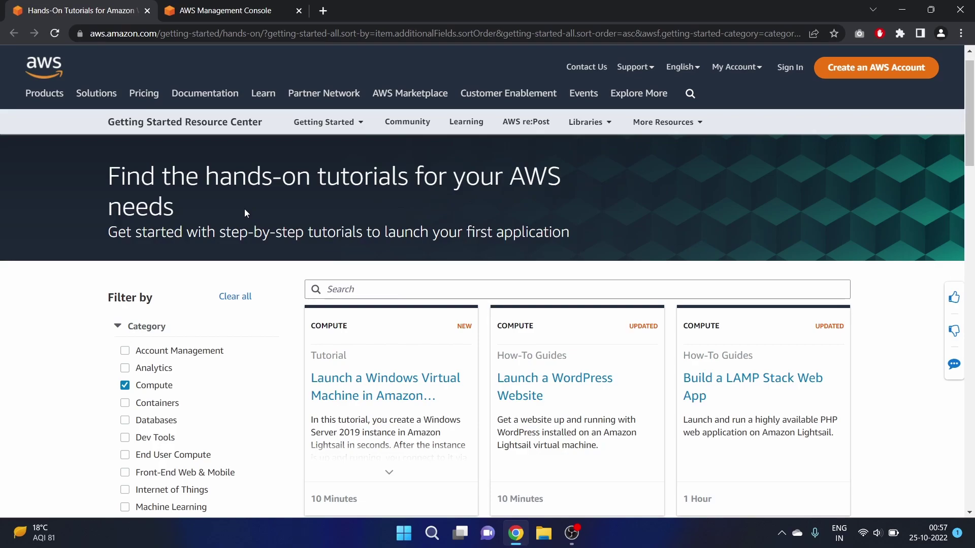
{"action": "scroll", "coordinate": [245, 209], "scroll_direction": "down", "scroll_amount": 2}
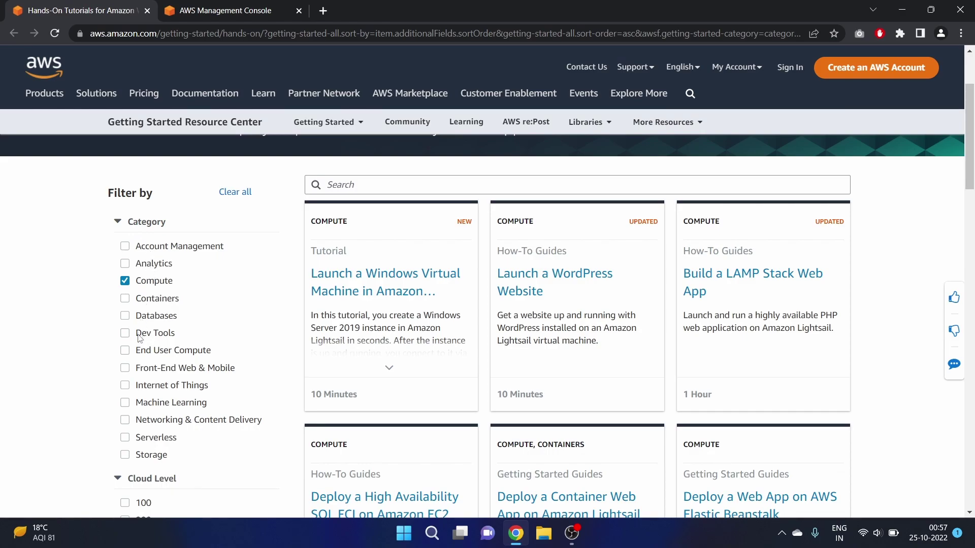
{"action": "scroll", "coordinate": [139, 338], "scroll_direction": "down", "scroll_amount": 1}
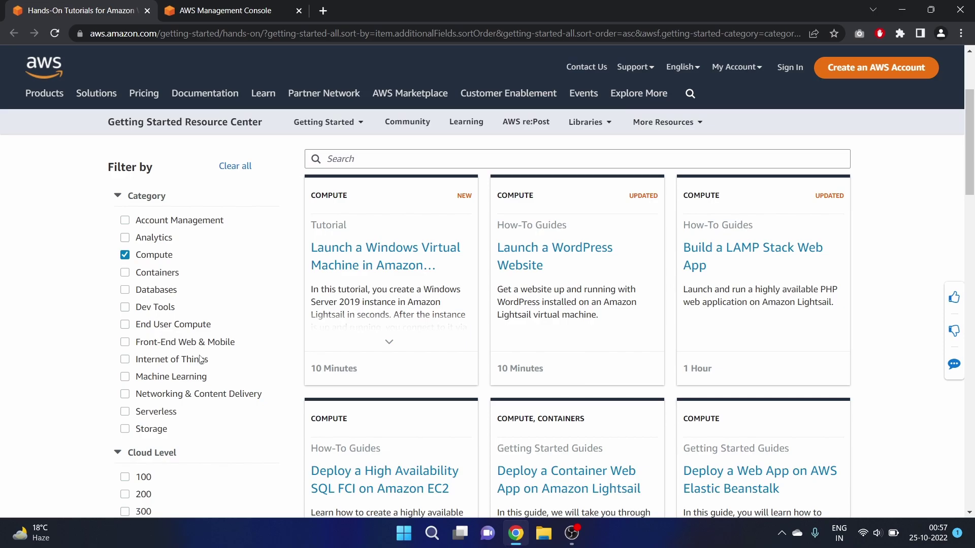
{"action": "scroll", "coordinate": [201, 359], "scroll_direction": "down", "scroll_amount": 1}
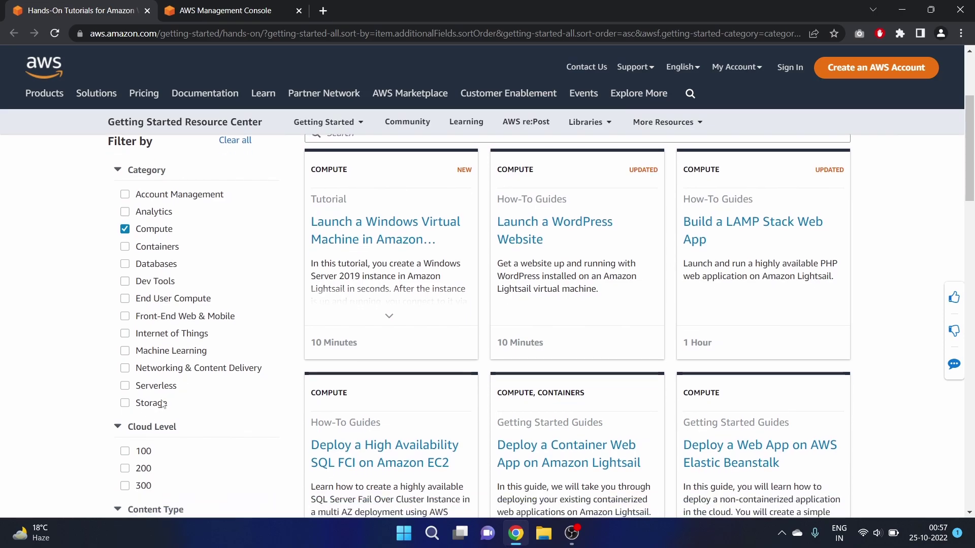
{"action": "scroll", "coordinate": [163, 404], "scroll_direction": "up", "scroll_amount": 2}
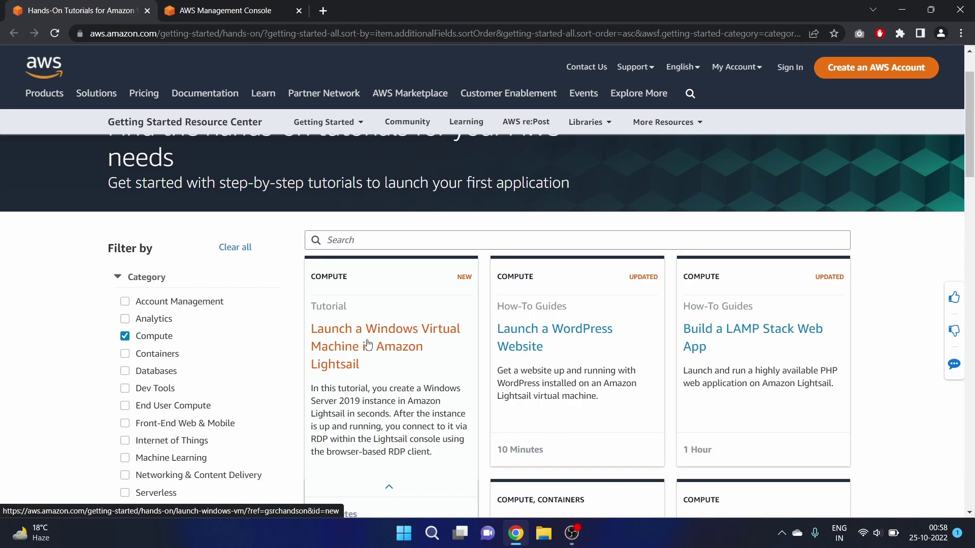
{"action": "middle_click", "coordinate": [367, 344]}
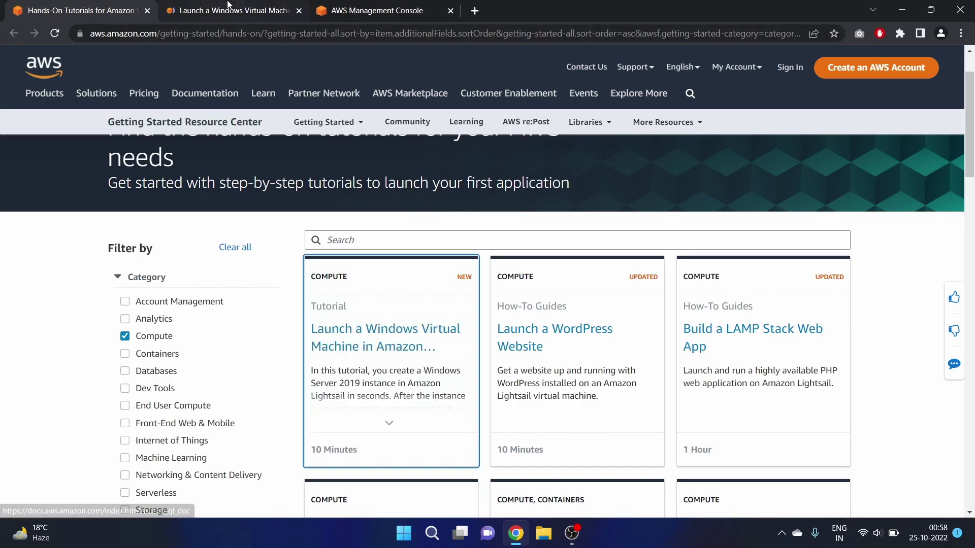
{"action": "left_click", "coordinate": [228, 11]}
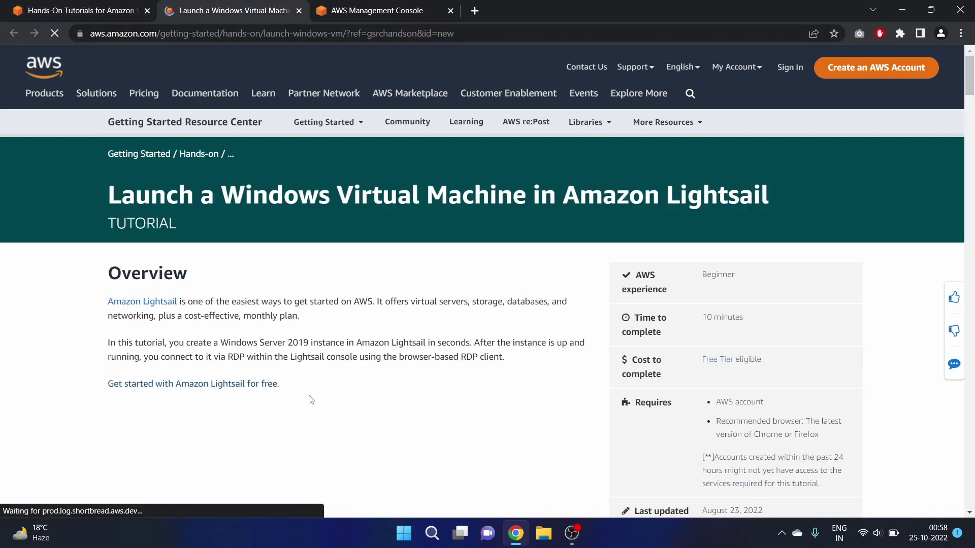
{"action": "scroll", "coordinate": [311, 399], "scroll_direction": "down", "scroll_amount": 1}
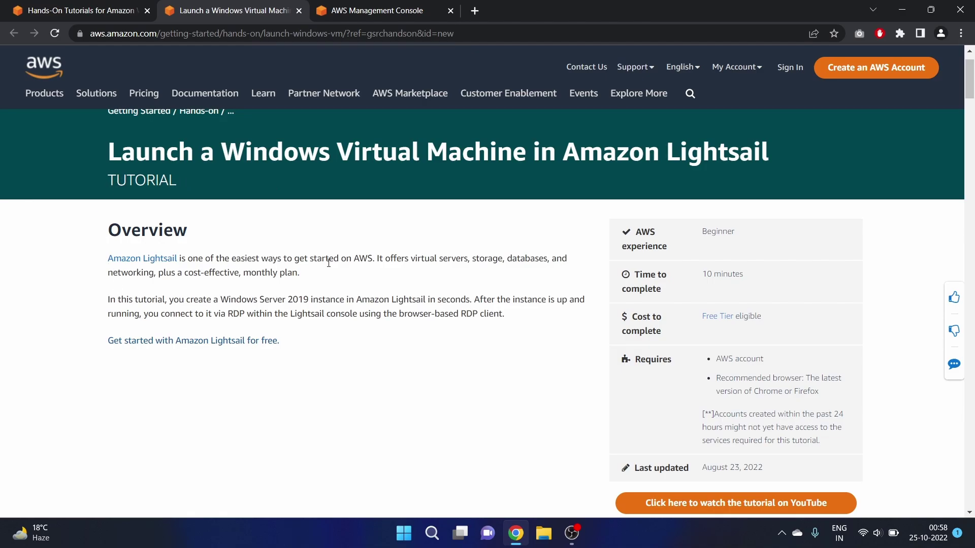
Read the overview's Lightsail description and its Beginner level, time and cost details
{"action": "double_click", "coordinate": [453, 258]}
{"action": "double_click", "coordinate": [488, 260]}
{"action": "triple_click", "coordinate": [176, 274]}
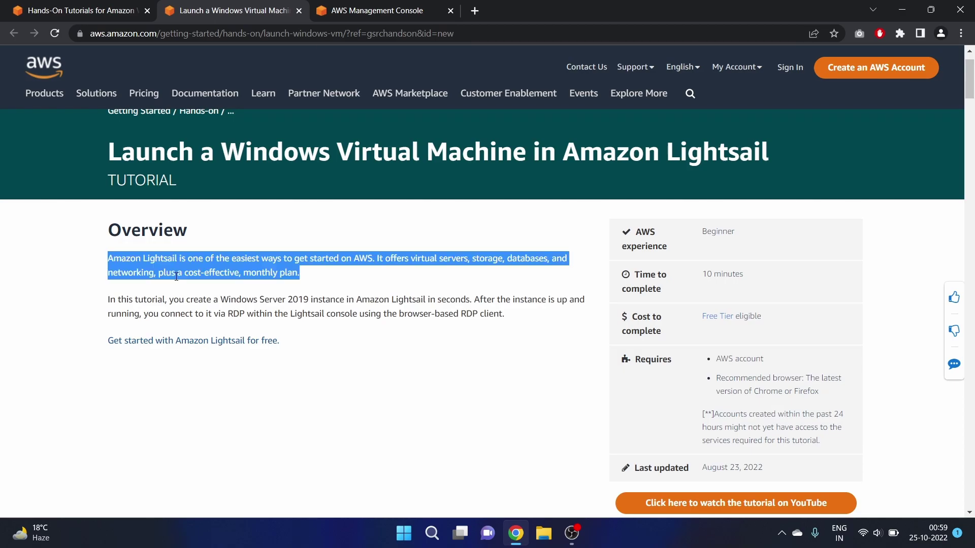
{"action": "left_click", "coordinate": [251, 299]}
{"action": "double_click", "coordinate": [717, 231]}
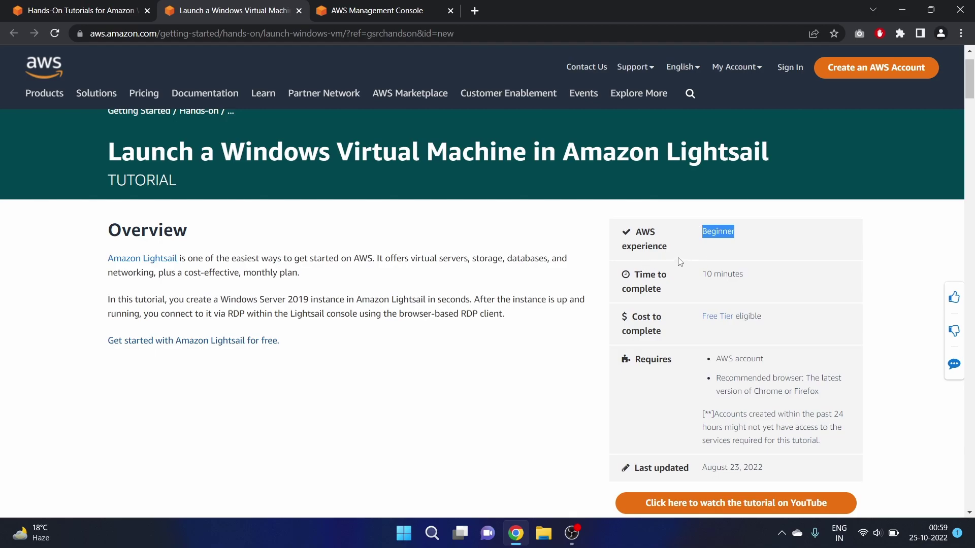
{"action": "double_click", "coordinate": [653, 277]}
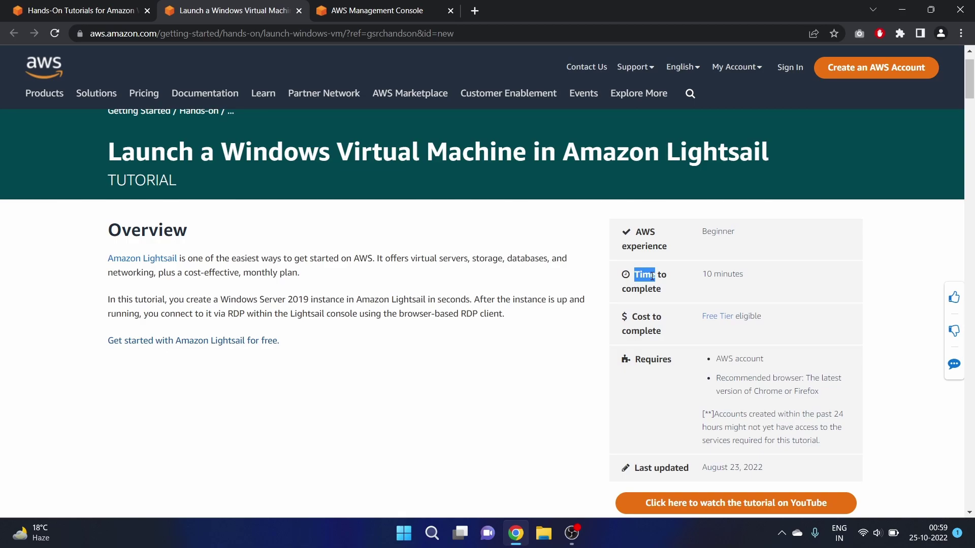
{"action": "triple_click", "coordinate": [659, 317]}
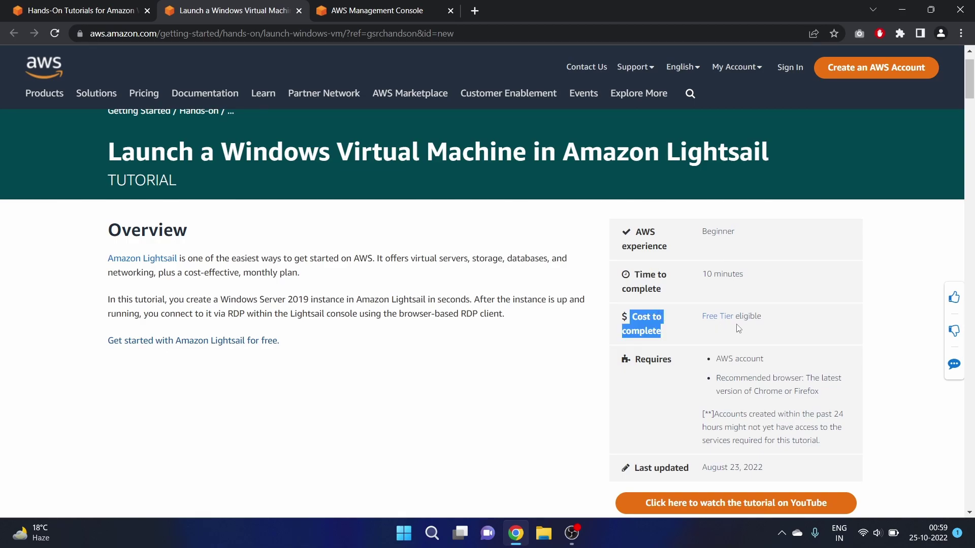
{"action": "scroll", "coordinate": [812, 336], "scroll_direction": "down", "scroll_amount": 1}
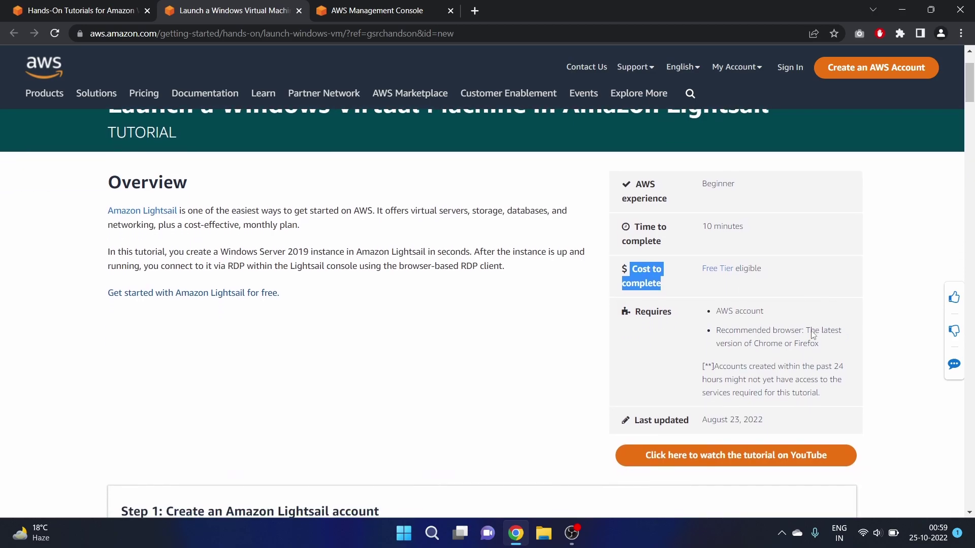
Review the requirements: an AWS account, Chrome or Firefox, and the new-accounts note
{"action": "triple_click", "coordinate": [749, 311]}
{"action": "double_click", "coordinate": [760, 341]}
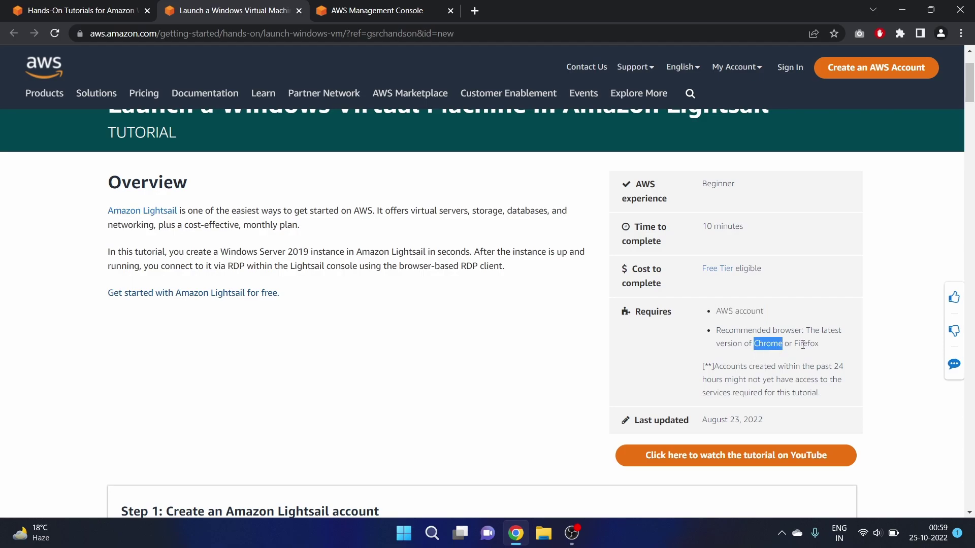
{"action": "double_click", "coordinate": [805, 344]}
{"action": "scroll", "coordinate": [764, 377], "scroll_direction": "down", "scroll_amount": 1}
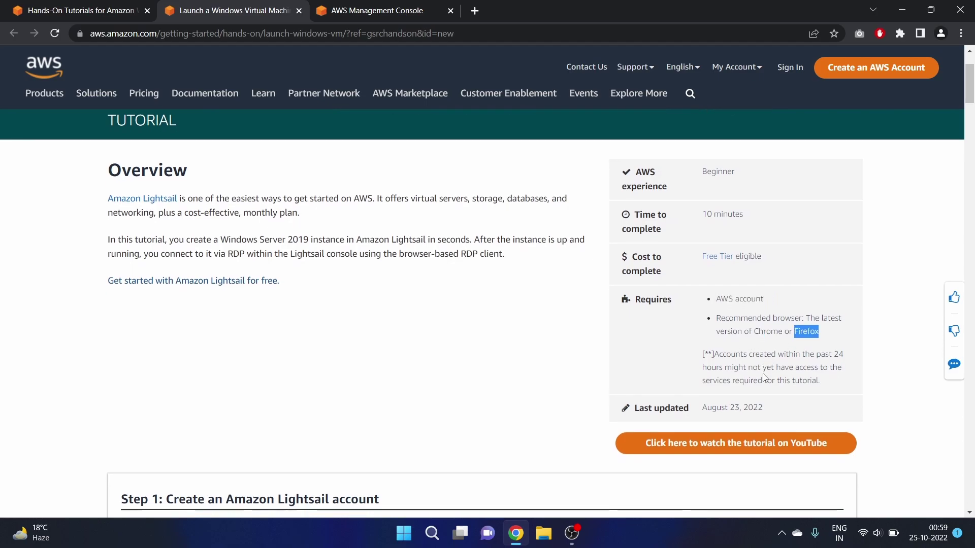
{"action": "triple_click", "coordinate": [731, 353]}
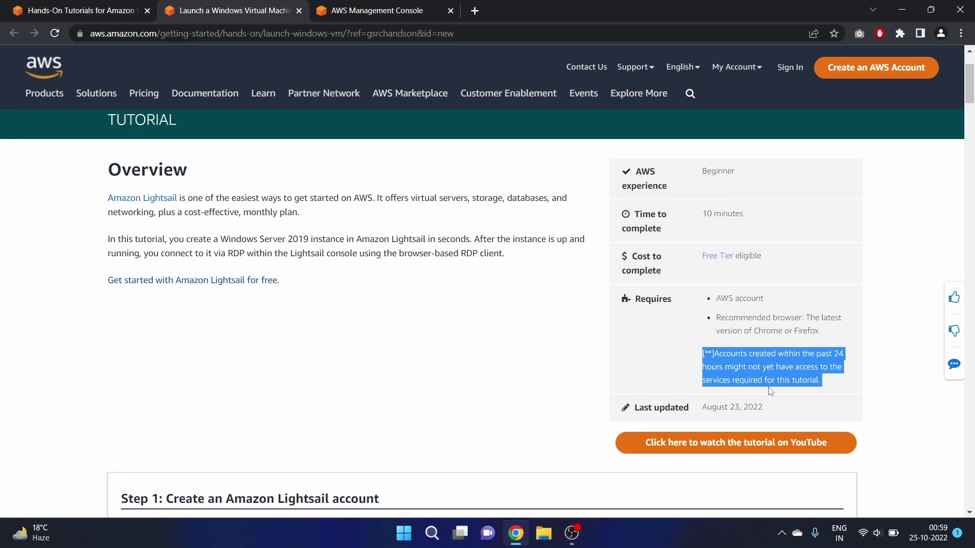
{"action": "left_click", "coordinate": [728, 344]}
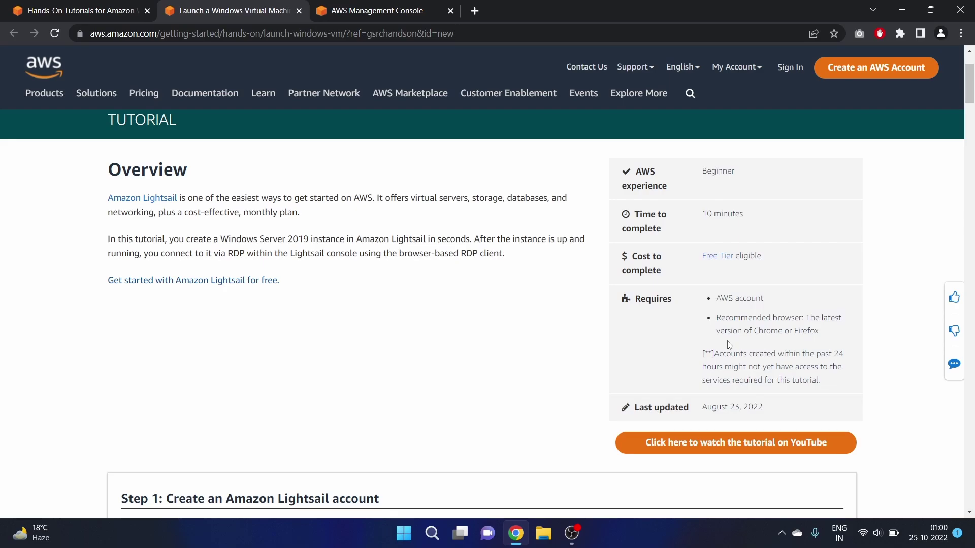
{"action": "scroll", "coordinate": [727, 344], "scroll_direction": "down", "scroll_amount": 1}
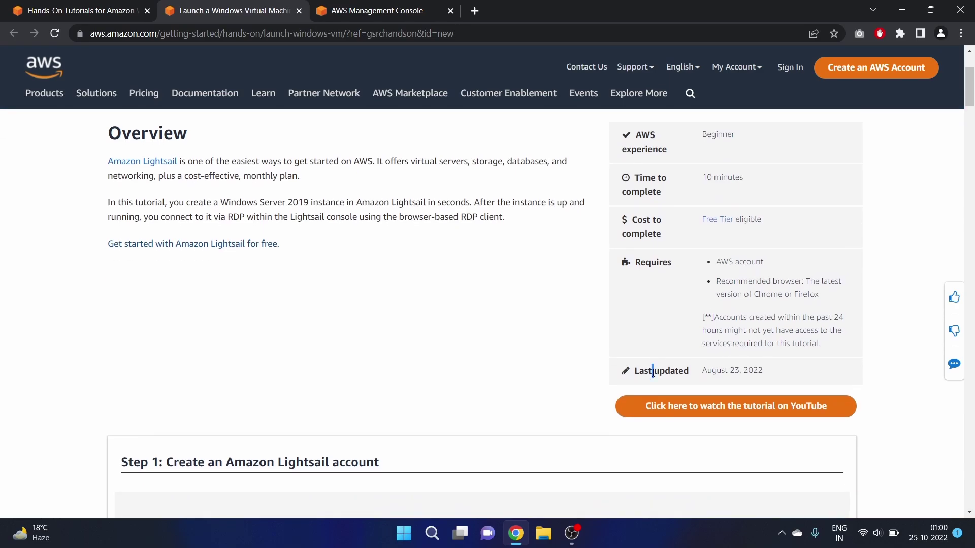
{"action": "double_click", "coordinate": [676, 370]}
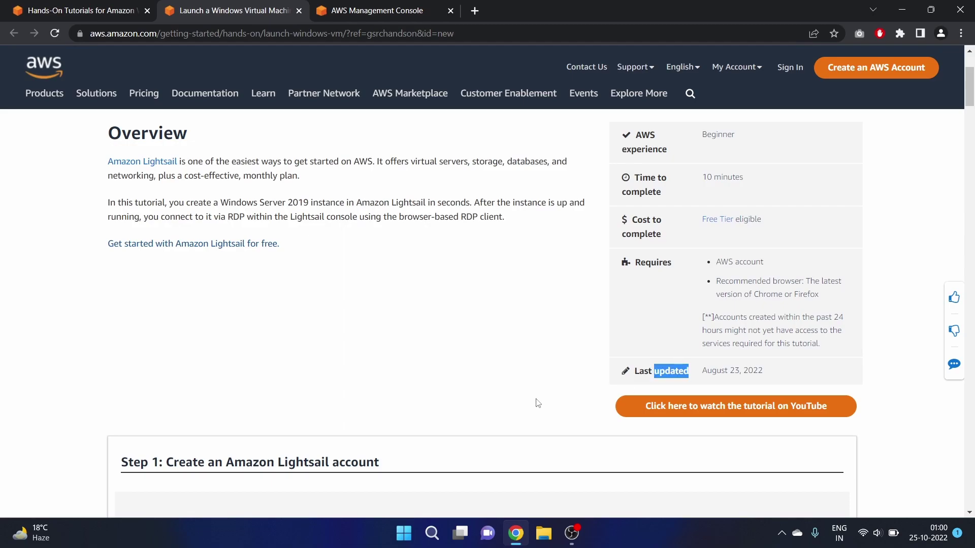
{"action": "scroll", "coordinate": [531, 403], "scroll_direction": "down", "scroll_amount": 2}
{"action": "scroll", "coordinate": [532, 403], "scroll_direction": "down", "scroll_amount": 2}
{"action": "scroll", "coordinate": [532, 403], "scroll_direction": "down", "scroll_amount": 2}
{"action": "scroll", "coordinate": [532, 403], "scroll_direction": "down", "scroll_amount": 2}
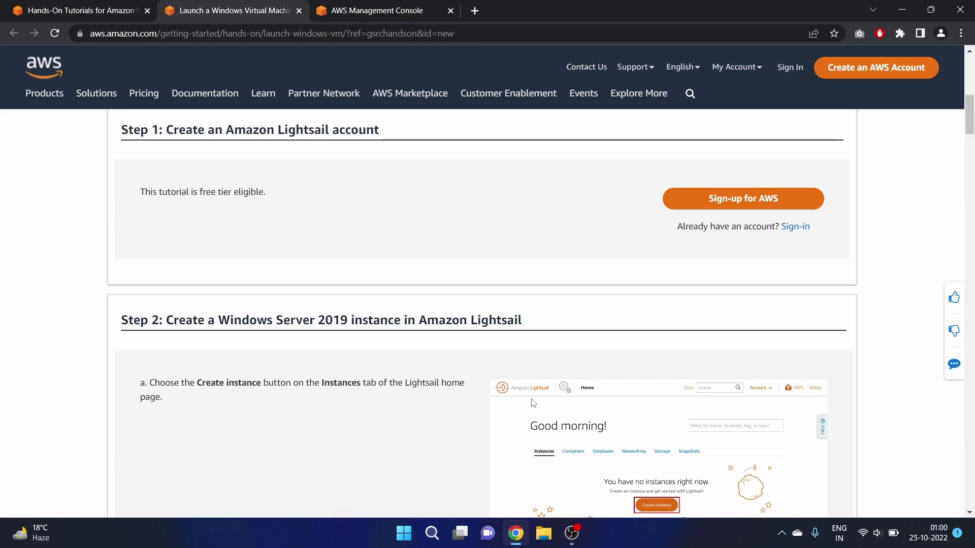
{"action": "scroll", "coordinate": [532, 402], "scroll_direction": "down", "scroll_amount": 1}
{"action": "scroll", "coordinate": [531, 403], "scroll_direction": "up", "scroll_amount": 1}
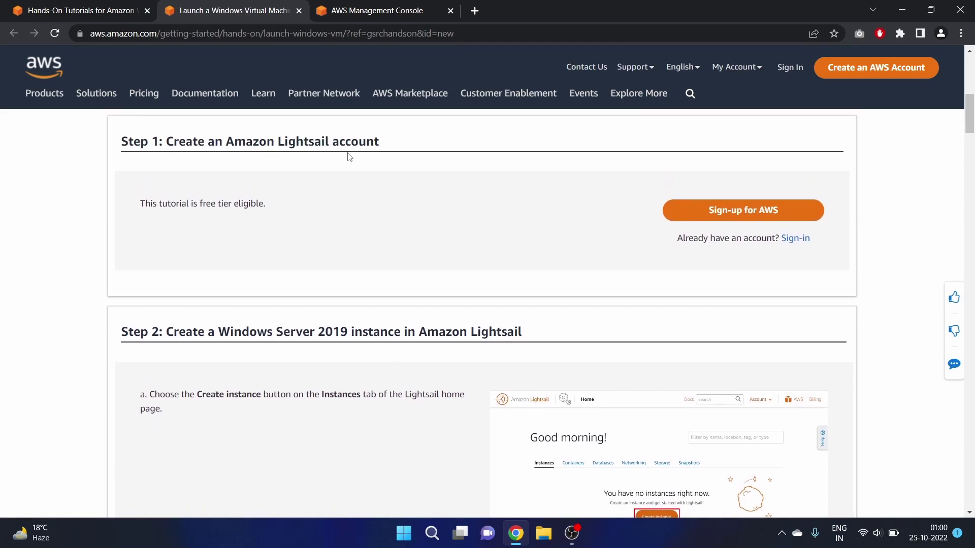
{"action": "scroll", "coordinate": [348, 156], "scroll_direction": "up", "scroll_amount": 5}
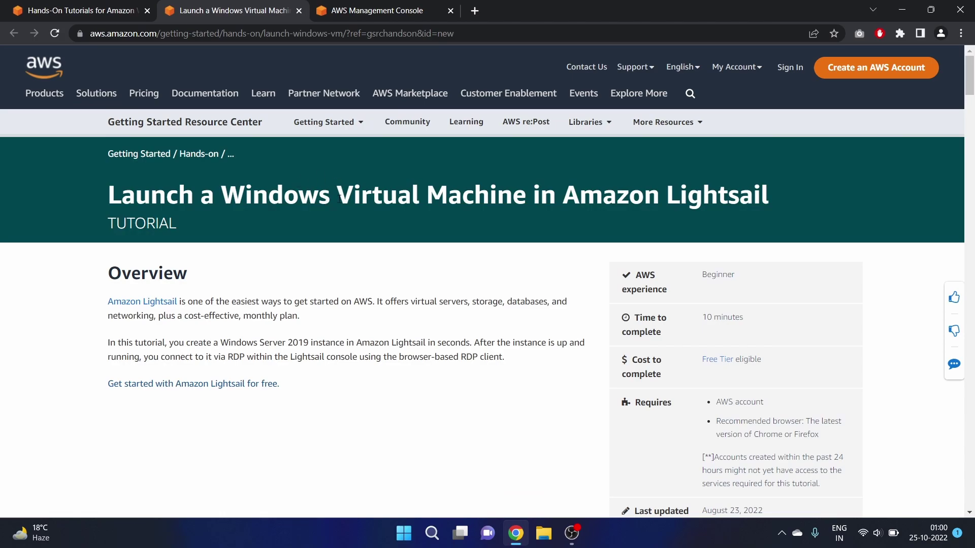
{"action": "triple_click", "coordinate": [340, 200]}
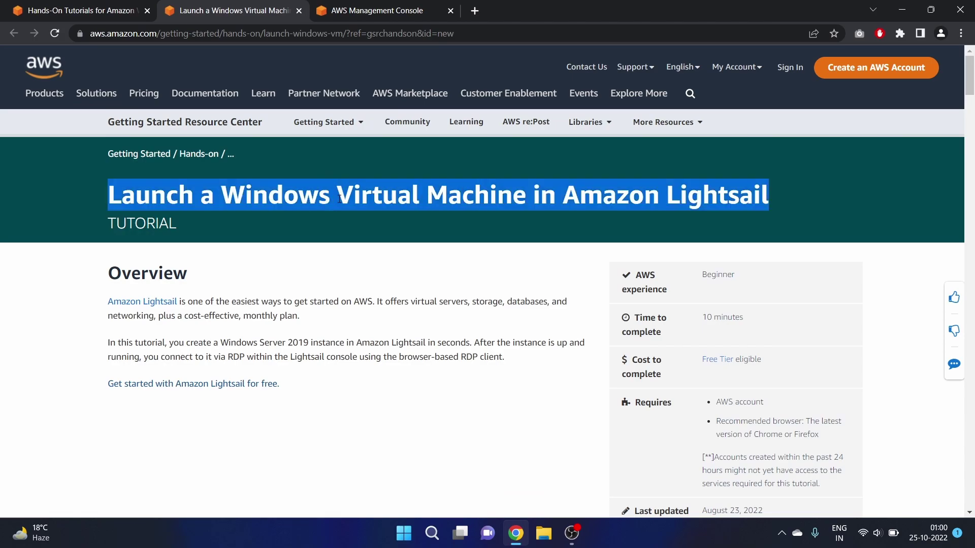
Open Lightsail from the AWS console search for 'aws lightsail'
{"action": "left_click", "coordinate": [425, 5]}
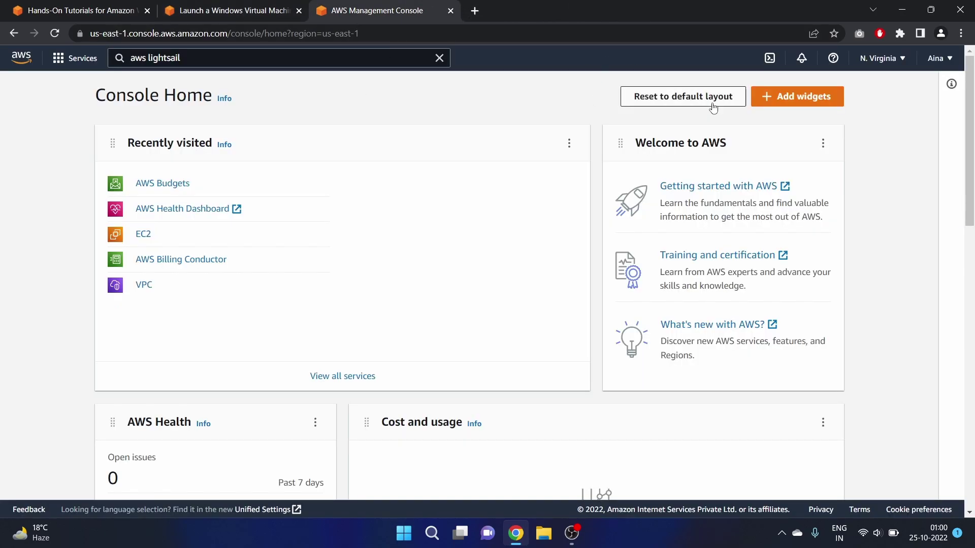
{"action": "left_click", "coordinate": [290, 59]}
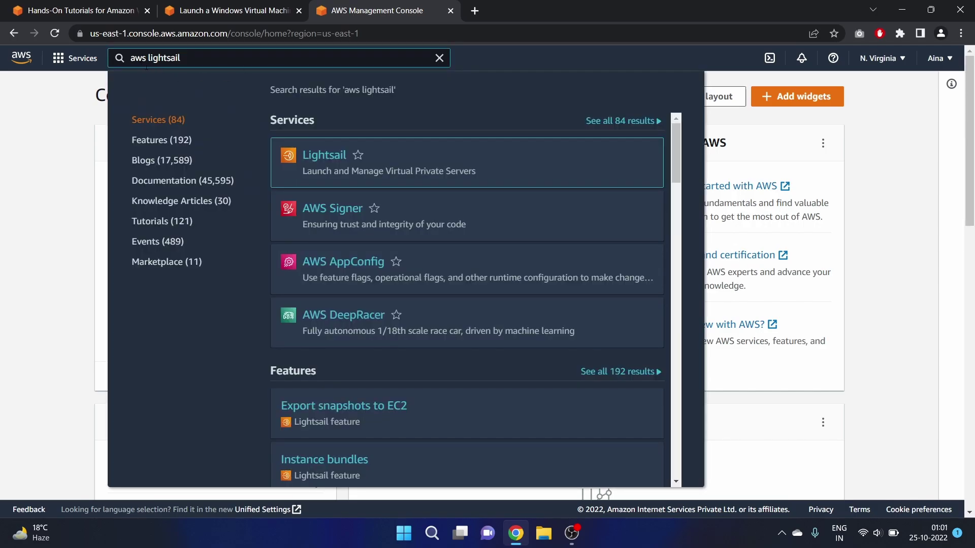
{"action": "left_click", "coordinate": [325, 157]}
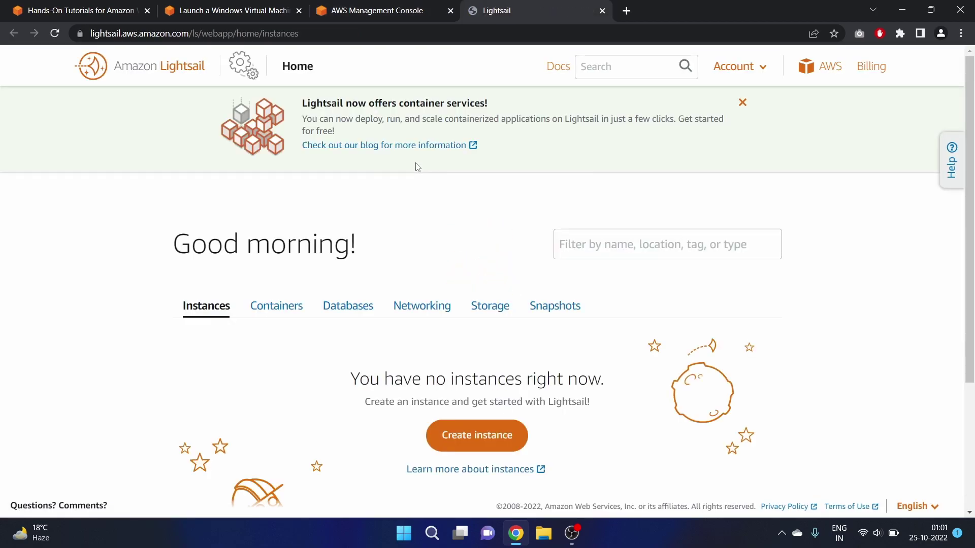
{"action": "triple_click", "coordinate": [416, 167]}
{"action": "scroll", "coordinate": [470, 206], "scroll_direction": "down", "scroll_amount": 1}
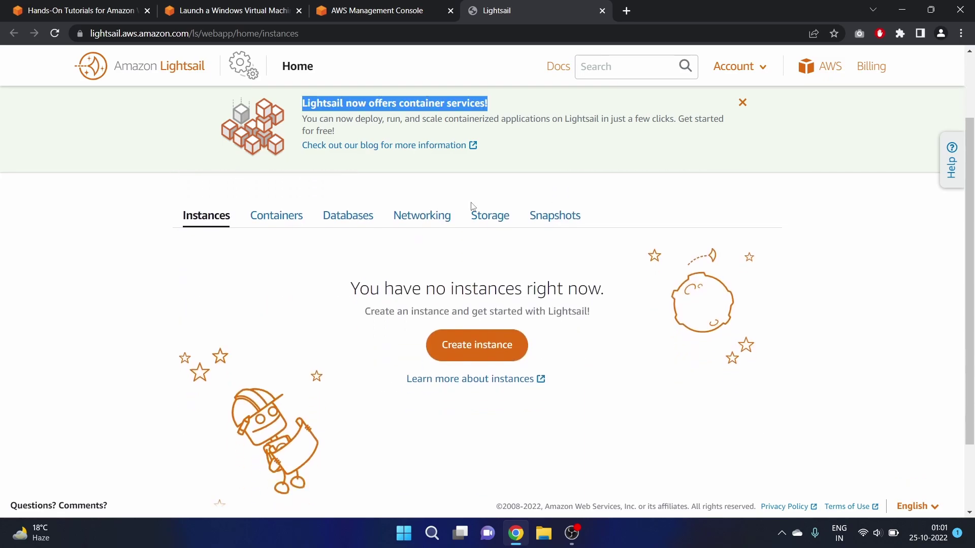
{"action": "scroll", "coordinate": [471, 207], "scroll_direction": "up", "scroll_amount": 1}
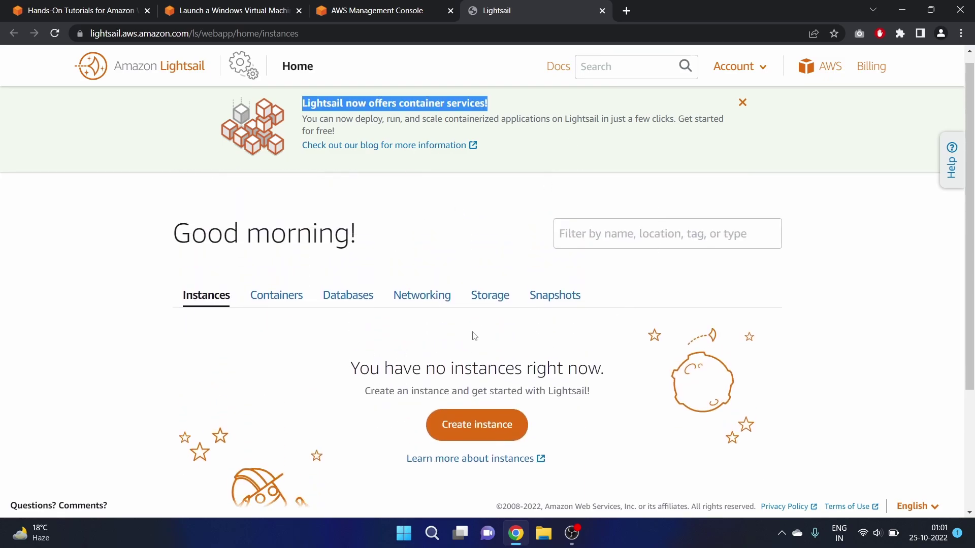
{"action": "scroll", "coordinate": [422, 302], "scroll_direction": "down", "scroll_amount": 1}
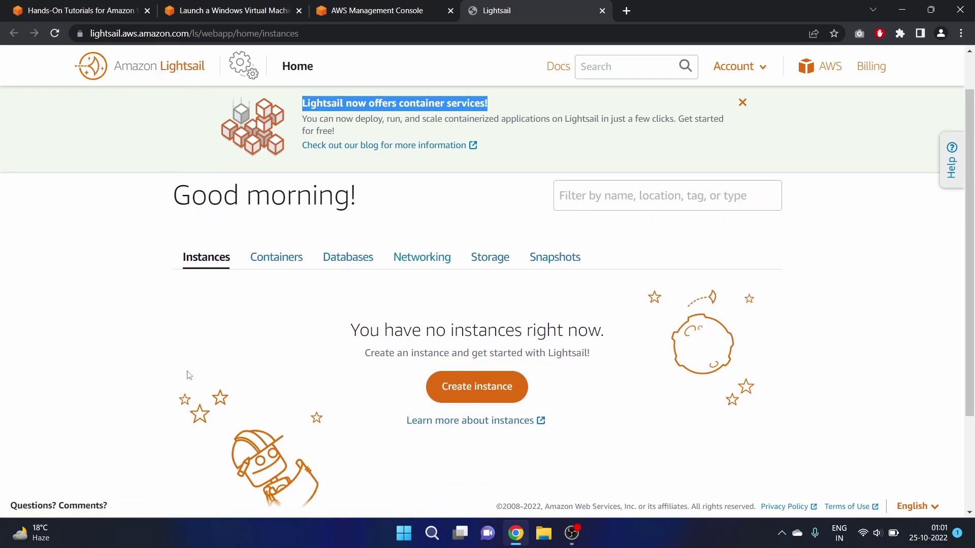
{"action": "left_click", "coordinate": [285, 261]}
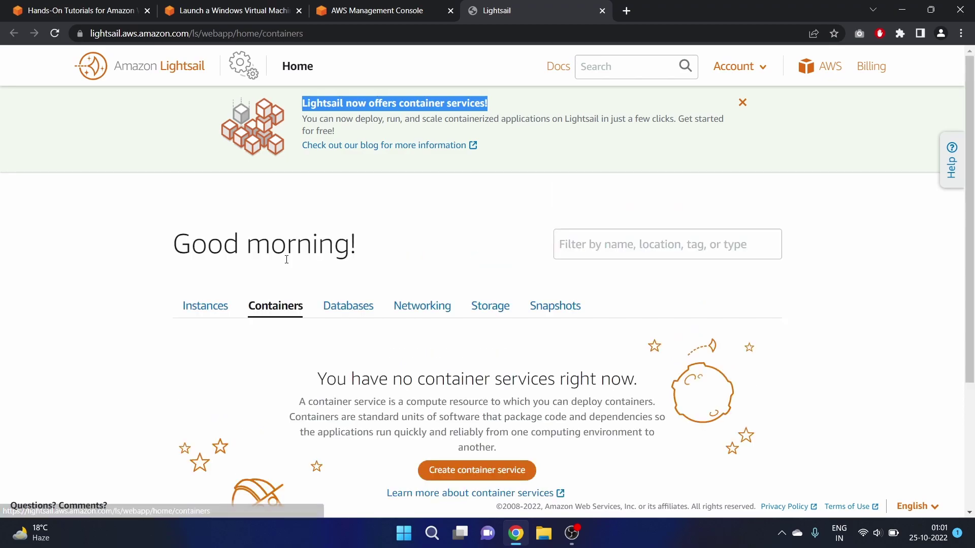
{"action": "left_click", "coordinate": [348, 308]}
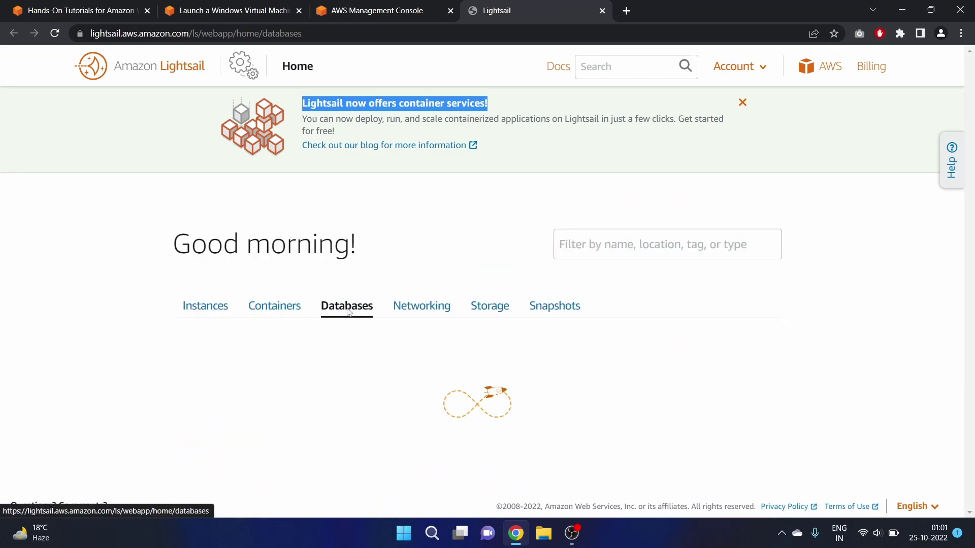
{"action": "left_click", "coordinate": [443, 308]}
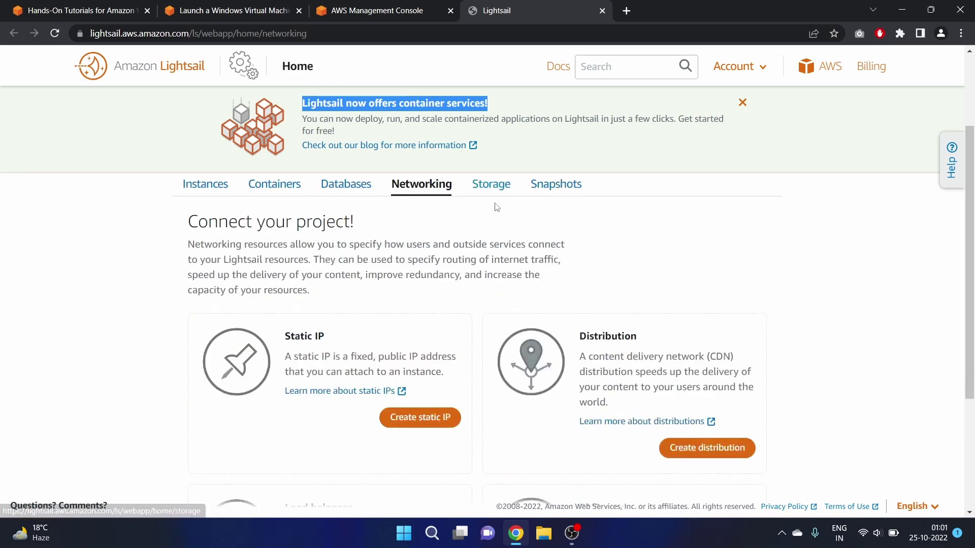
{"action": "left_click", "coordinate": [495, 187]}
{"action": "scroll", "coordinate": [495, 189], "scroll_direction": "down", "scroll_amount": 2}
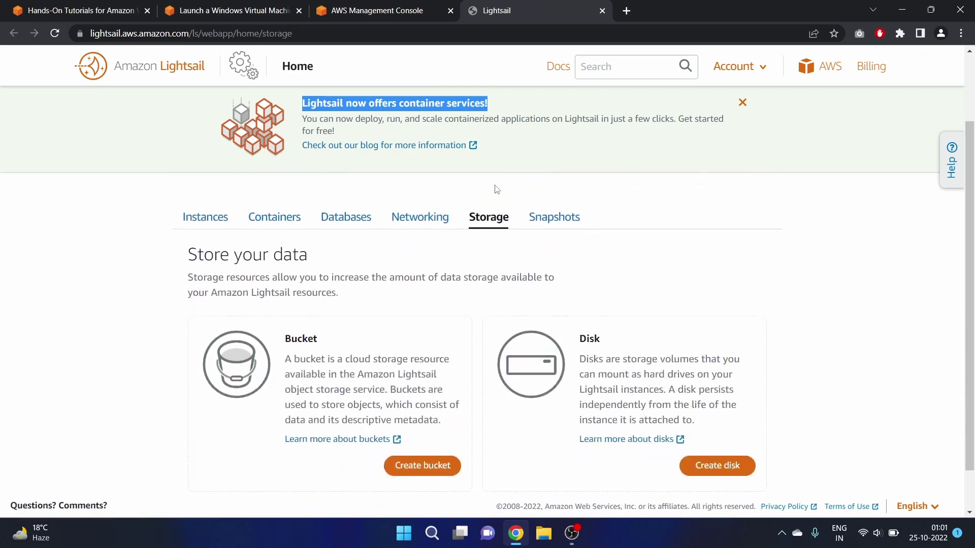
{"action": "left_click", "coordinate": [560, 223]}
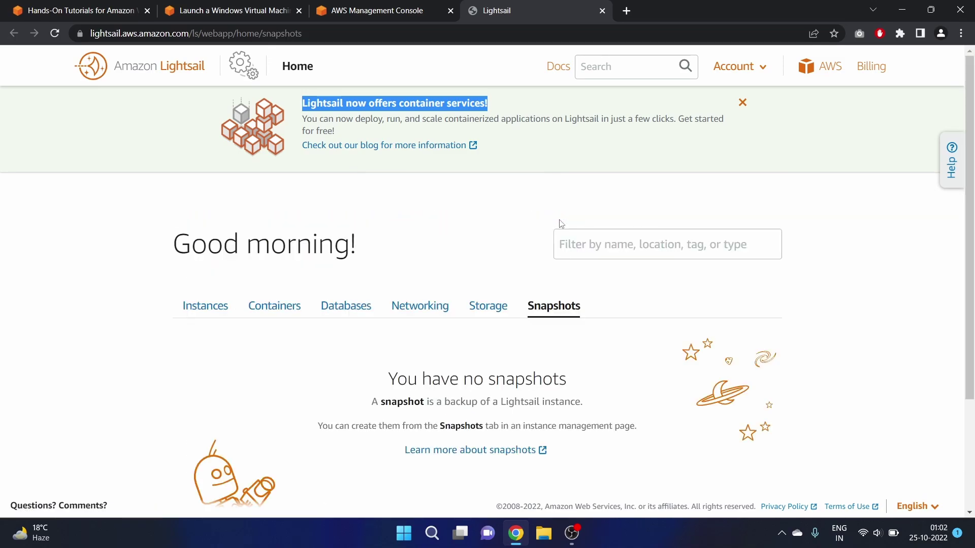
{"action": "left_click", "coordinate": [204, 308]}
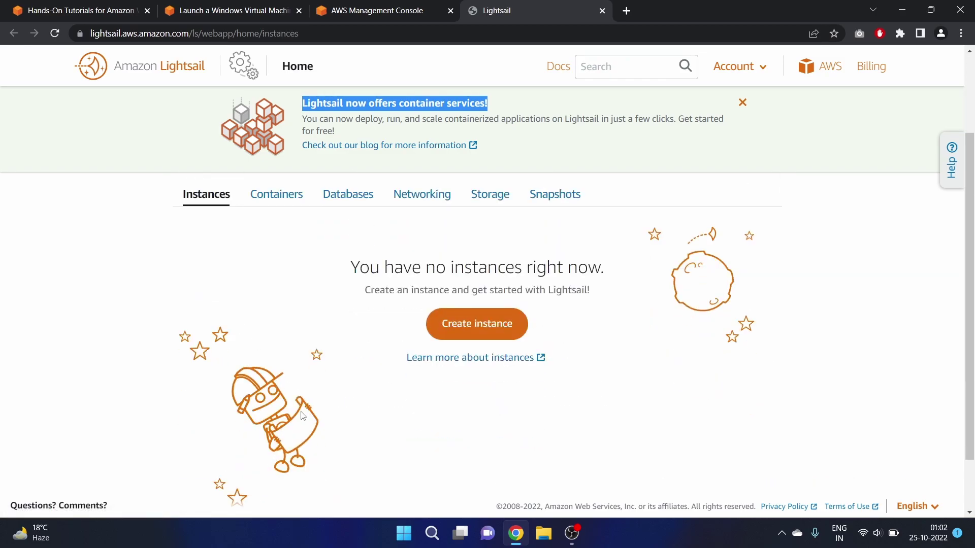
{"action": "scroll", "coordinate": [302, 415], "scroll_direction": "down", "scroll_amount": 1}
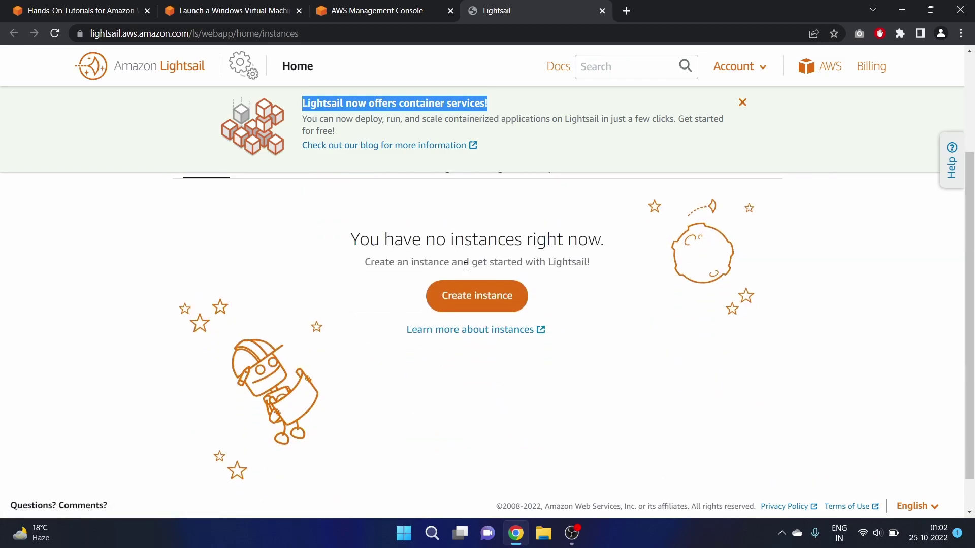
Start a new instance and expand the region list, with Mumbai currently selected
{"action": "left_click", "coordinate": [482, 301]}
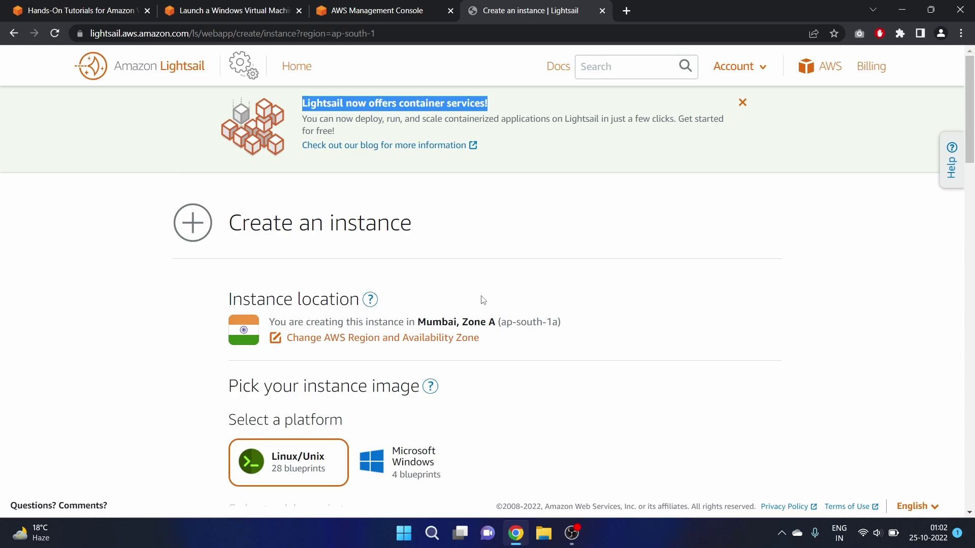
{"action": "scroll", "coordinate": [482, 301], "scroll_direction": "down", "scroll_amount": 1}
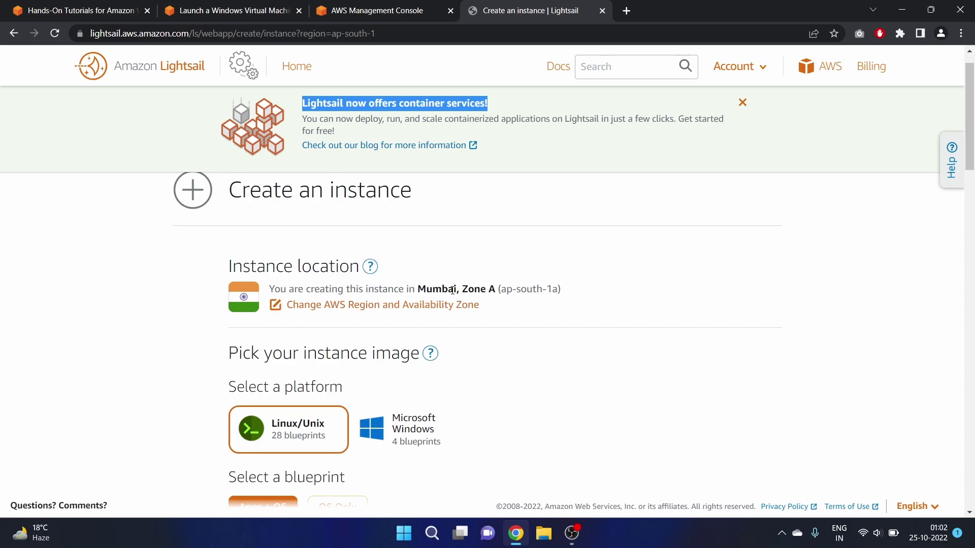
{"action": "double_click", "coordinate": [452, 289]}
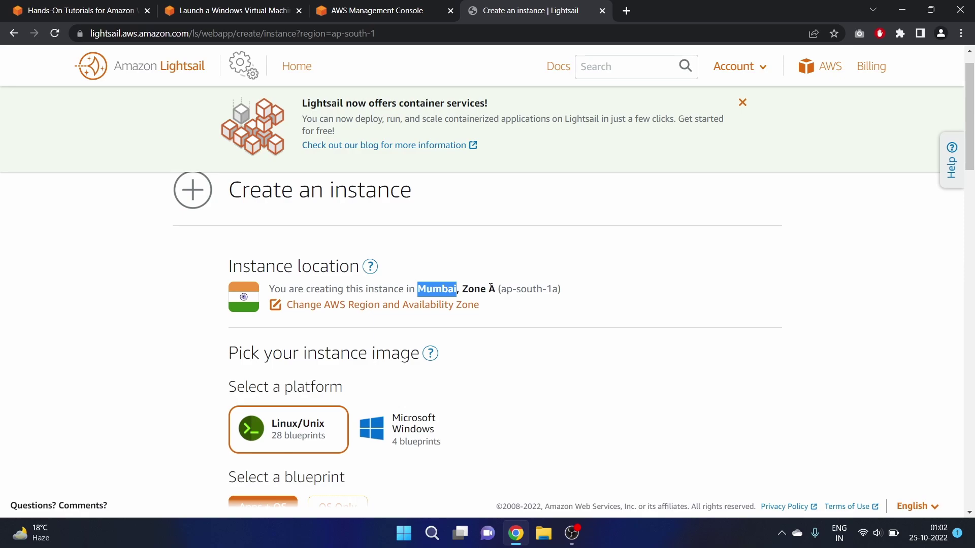
{"action": "double_click", "coordinate": [474, 290]}
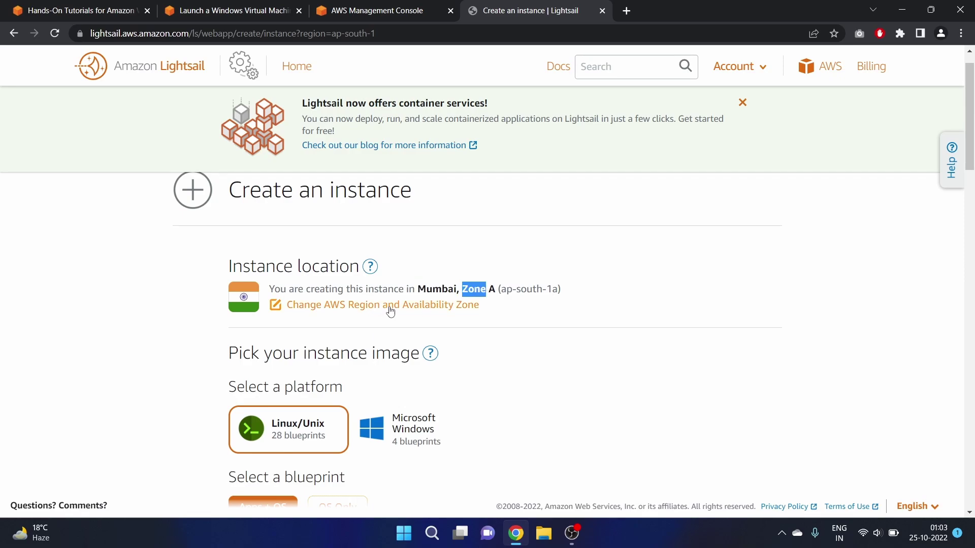
{"action": "triple_click", "coordinate": [529, 289]}
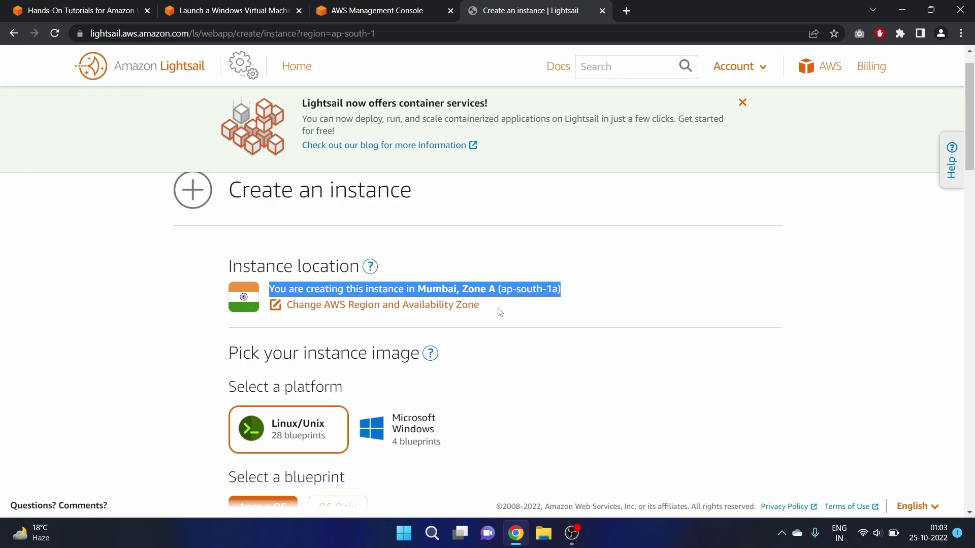
{"action": "left_click", "coordinate": [430, 305]}
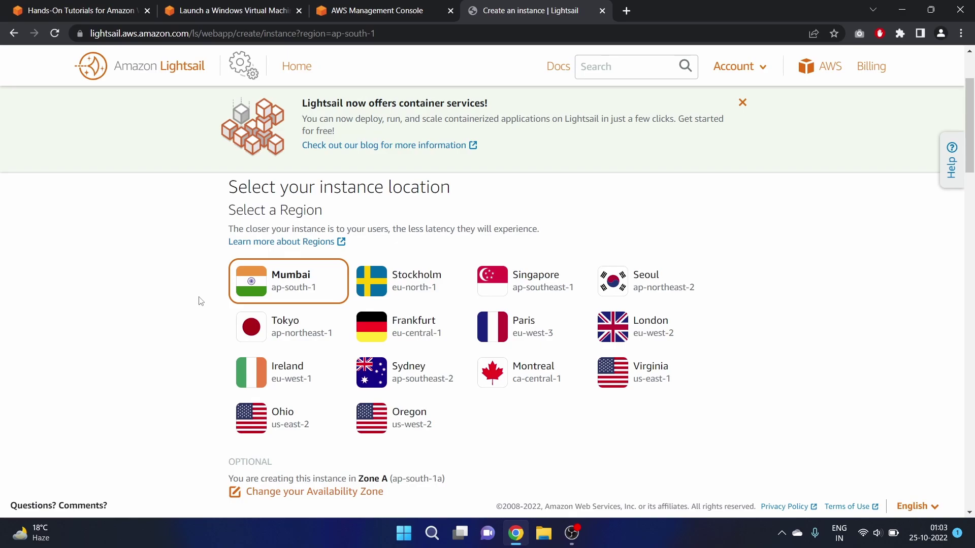
{"action": "scroll", "coordinate": [279, 293], "scroll_direction": "down", "scroll_amount": 3}
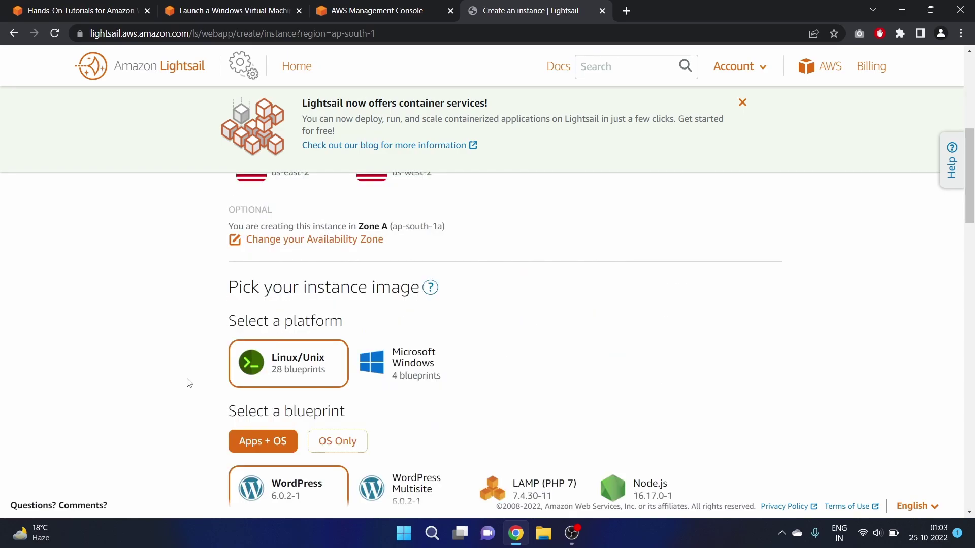
Expand the availability zone selector showing Zone A, Zone B and Zone C
{"action": "left_click", "coordinate": [296, 240]}
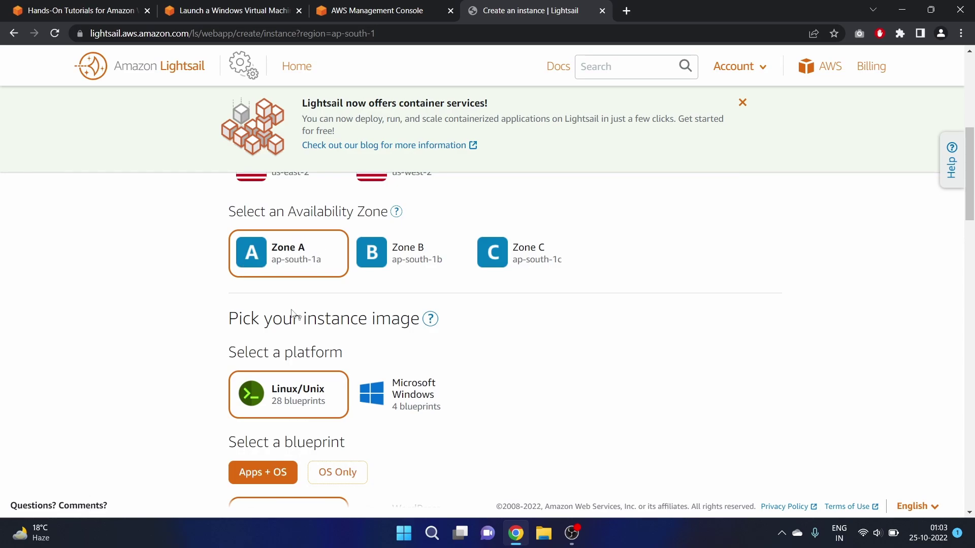
{"action": "scroll", "coordinate": [292, 314], "scroll_direction": "down", "scroll_amount": 1}
{"action": "scroll", "coordinate": [346, 266], "scroll_direction": "down", "scroll_amount": 2}
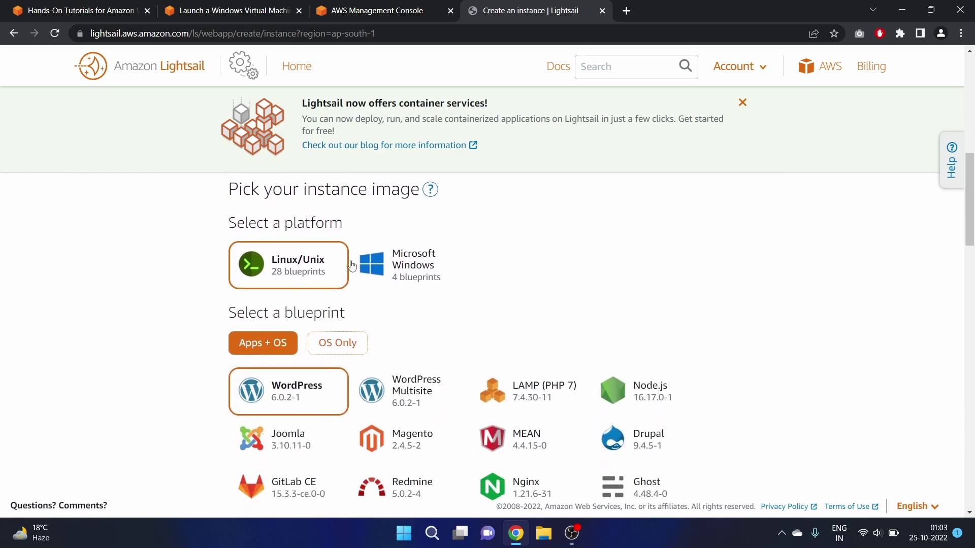
Choose the Microsoft Windows platform with the OS-only Windows Server 2019 image
{"action": "left_click", "coordinate": [396, 263]}
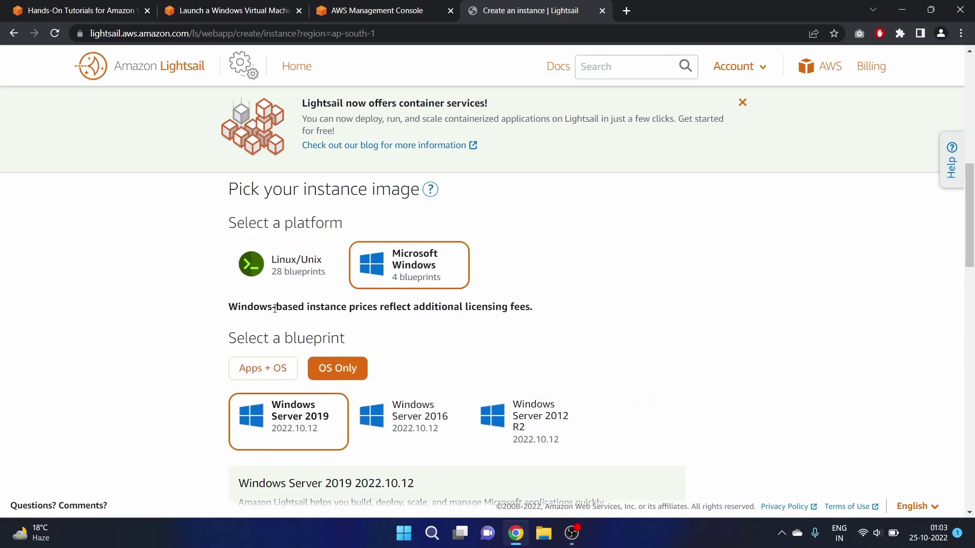
{"action": "scroll", "coordinate": [274, 308], "scroll_direction": "down", "scroll_amount": 1}
{"action": "double_click", "coordinate": [245, 287]}
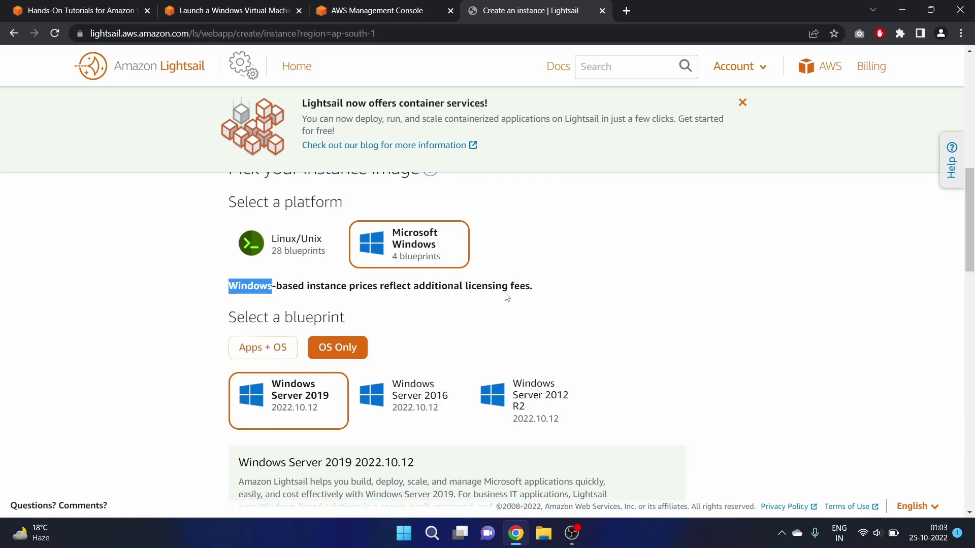
{"action": "scroll", "coordinate": [505, 297], "scroll_direction": "down", "scroll_amount": 1}
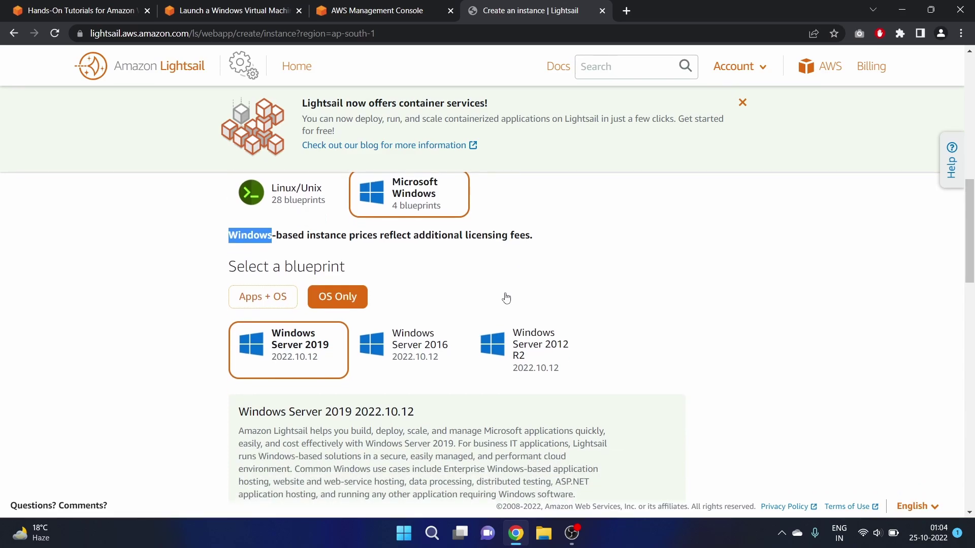
{"action": "scroll", "coordinate": [506, 297], "scroll_direction": "down", "scroll_amount": 1}
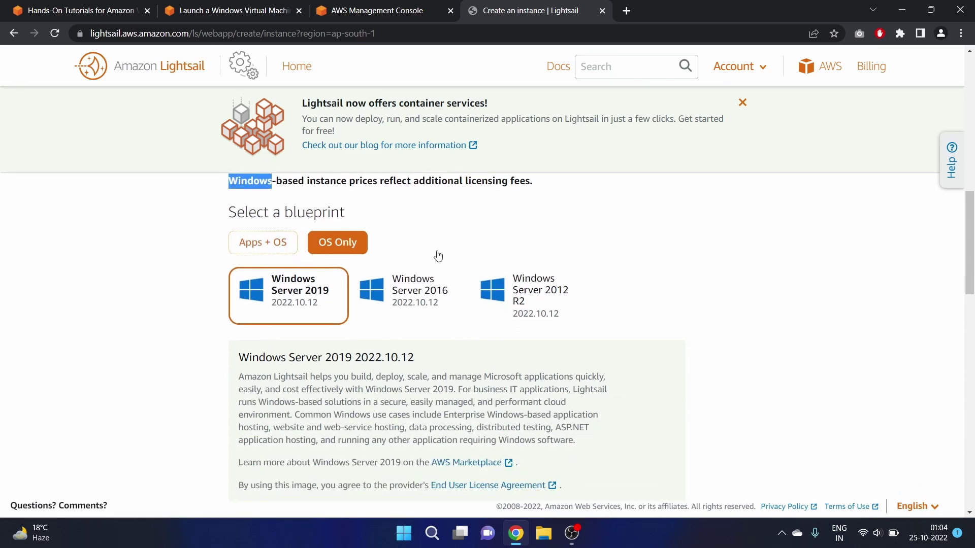
{"action": "scroll", "coordinate": [440, 248], "scroll_direction": "up", "scroll_amount": 1}
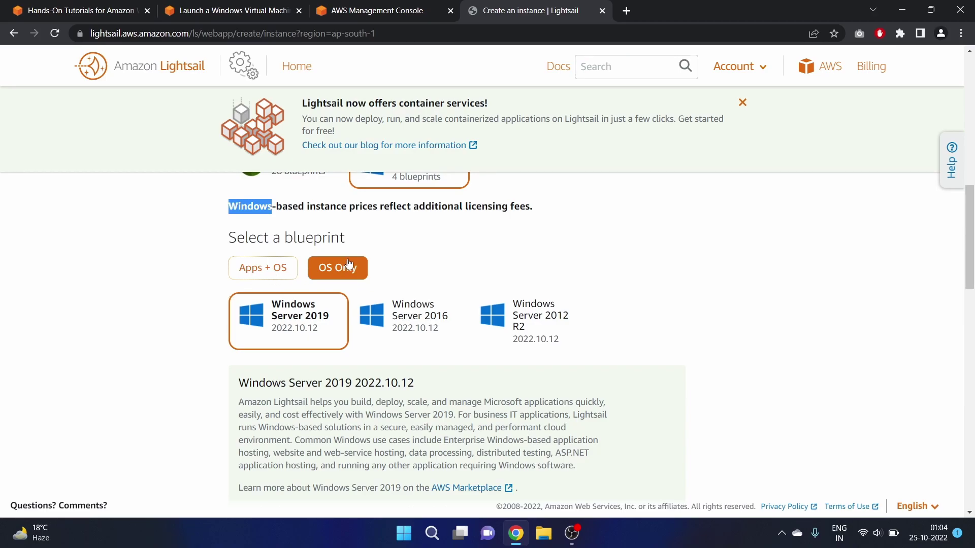
{"action": "scroll", "coordinate": [254, 355], "scroll_direction": "down", "scroll_amount": 1}
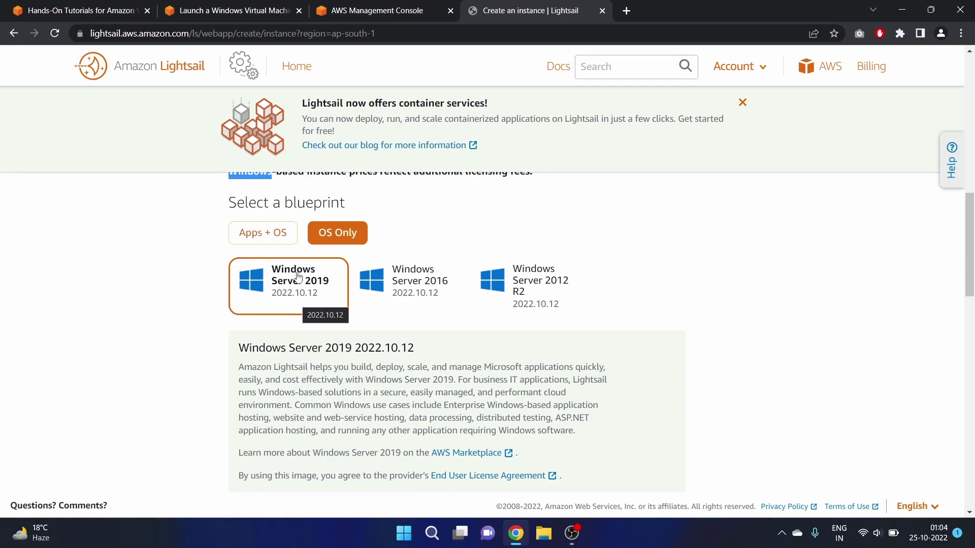
{"action": "scroll", "coordinate": [294, 297], "scroll_direction": "down", "scroll_amount": 2}
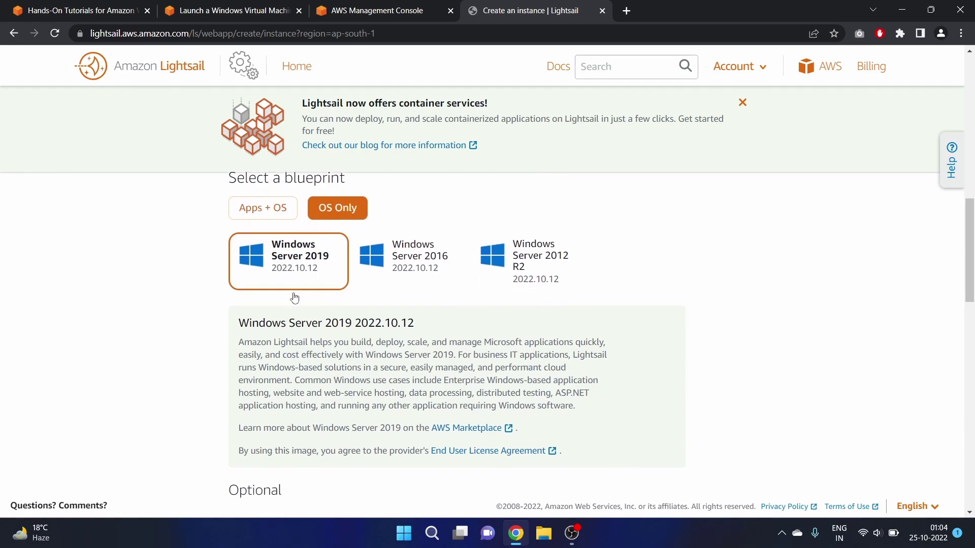
{"action": "scroll", "coordinate": [294, 292], "scroll_direction": "down", "scroll_amount": 1}
{"action": "scroll", "coordinate": [294, 291], "scroll_direction": "down", "scroll_amount": 1}
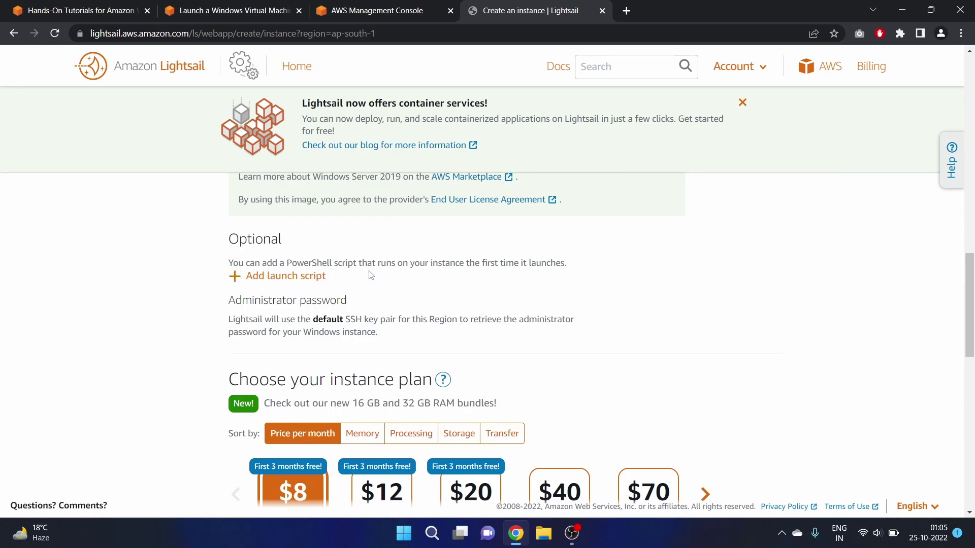
{"action": "scroll", "coordinate": [370, 275], "scroll_direction": "down", "scroll_amount": 2}
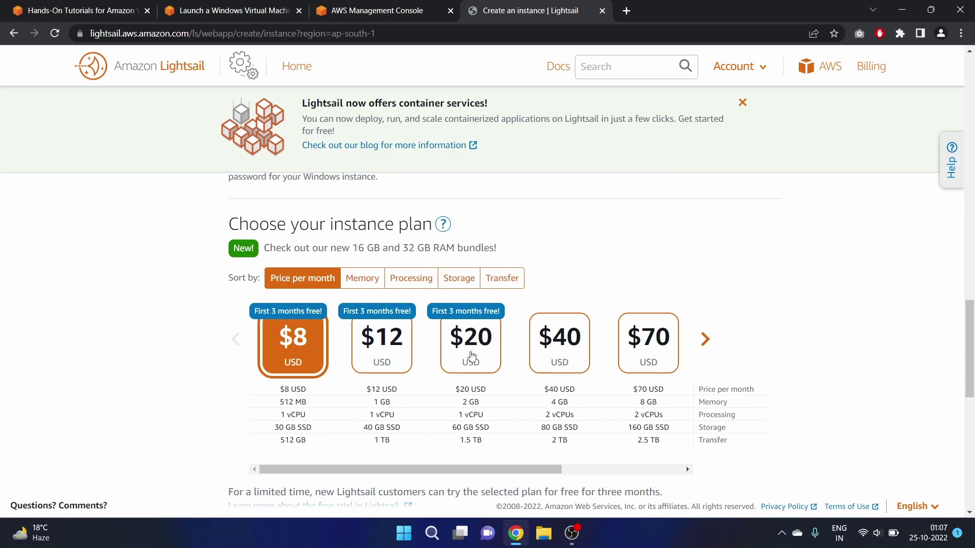
{"action": "left_click", "coordinate": [469, 356]}
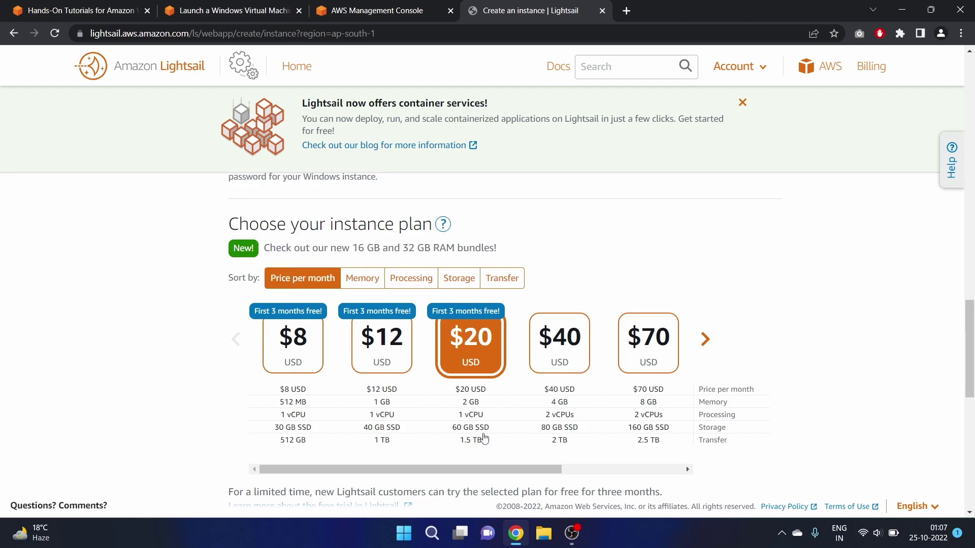
{"action": "scroll", "coordinate": [486, 440], "scroll_direction": "down", "scroll_amount": 1}
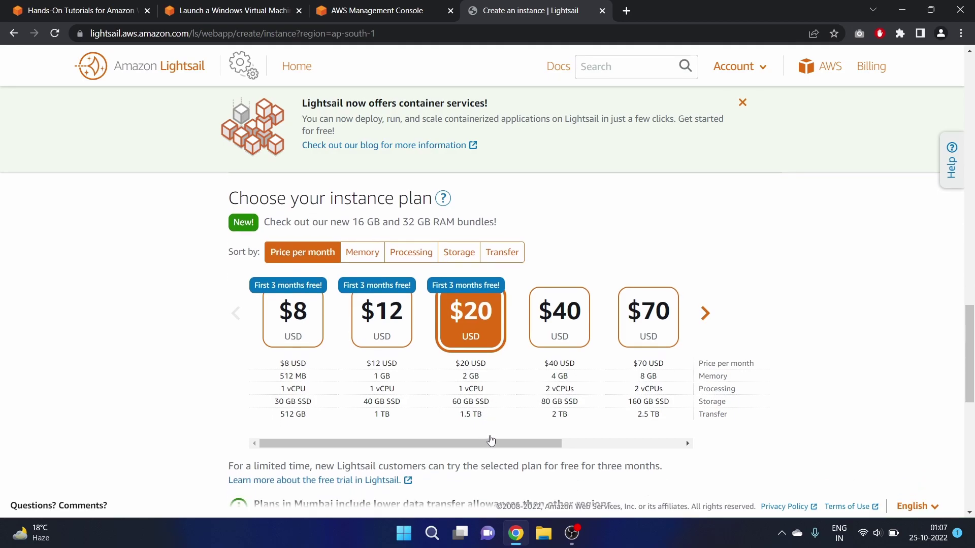
{"action": "scroll", "coordinate": [491, 439], "scroll_direction": "down", "scroll_amount": 1}
{"action": "scroll", "coordinate": [490, 439], "scroll_direction": "down", "scroll_amount": 2}
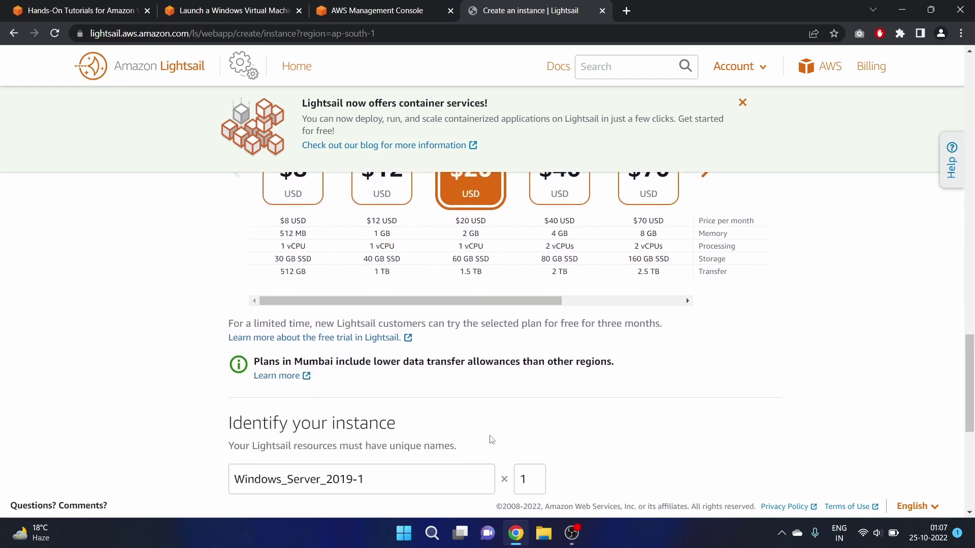
{"action": "scroll", "coordinate": [490, 439], "scroll_direction": "down", "scroll_amount": 2}
{"action": "scroll", "coordinate": [490, 439], "scroll_direction": "down", "scroll_amount": 1}
{"action": "scroll", "coordinate": [446, 320], "scroll_direction": "down", "scroll_amount": 1}
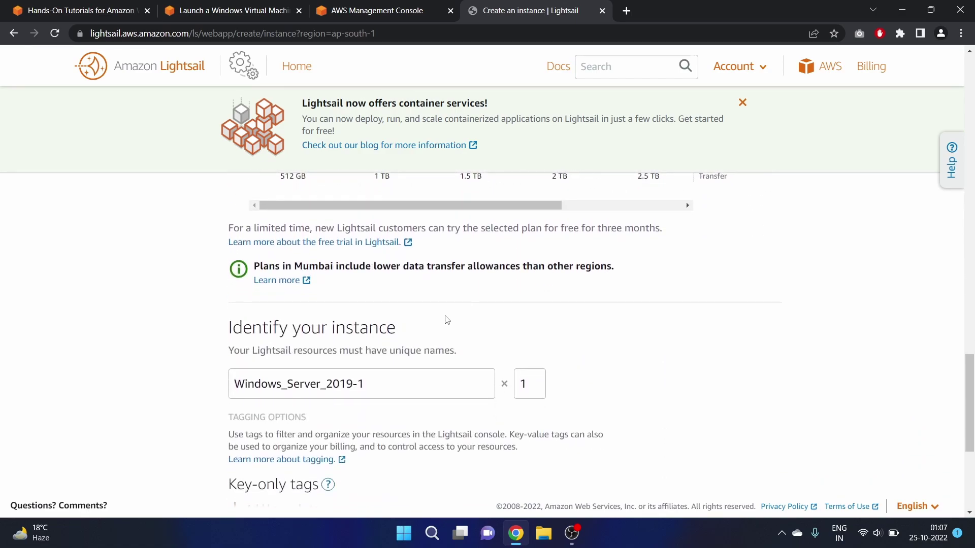
{"action": "scroll", "coordinate": [446, 319], "scroll_direction": "down", "scroll_amount": 1}
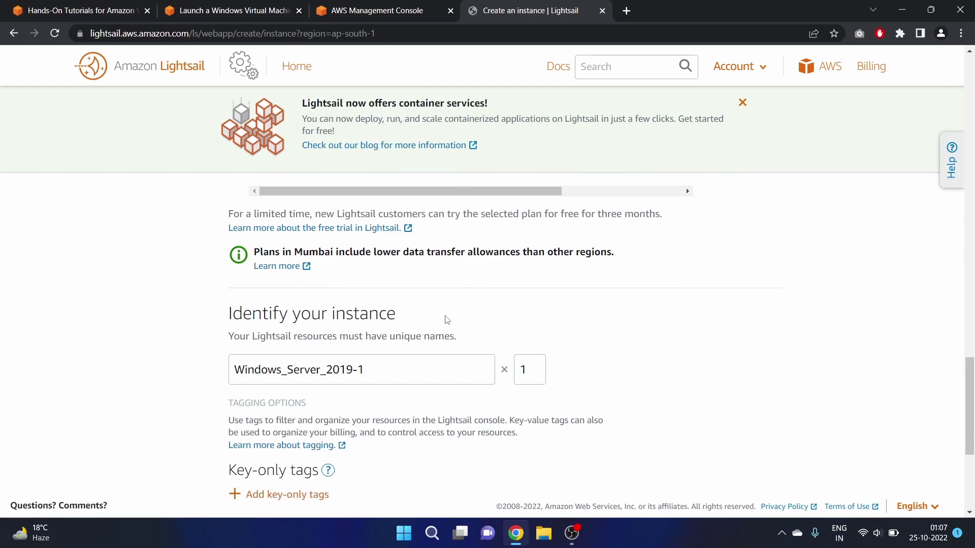
{"action": "scroll", "coordinate": [447, 320], "scroll_direction": "down", "scroll_amount": 1}
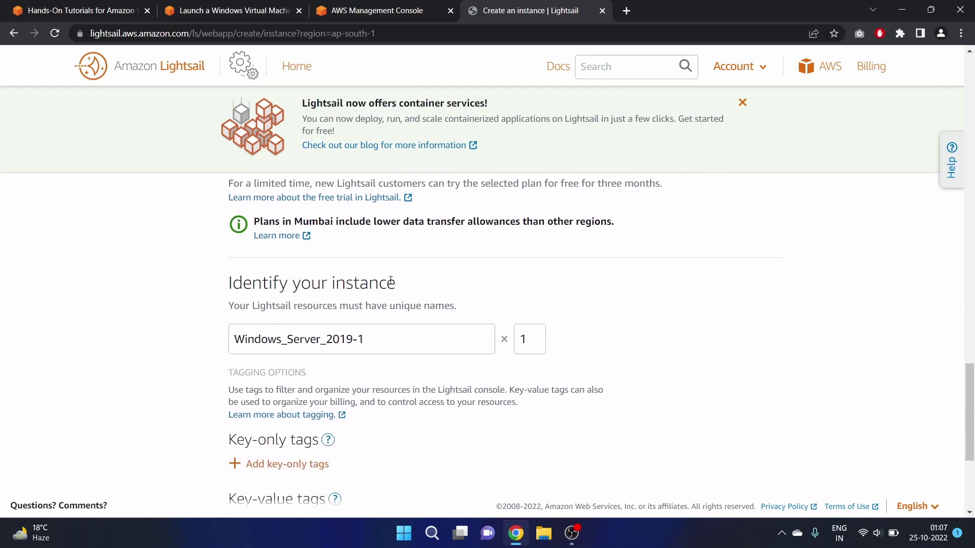
{"action": "scroll", "coordinate": [389, 282], "scroll_direction": "down", "scroll_amount": 2}
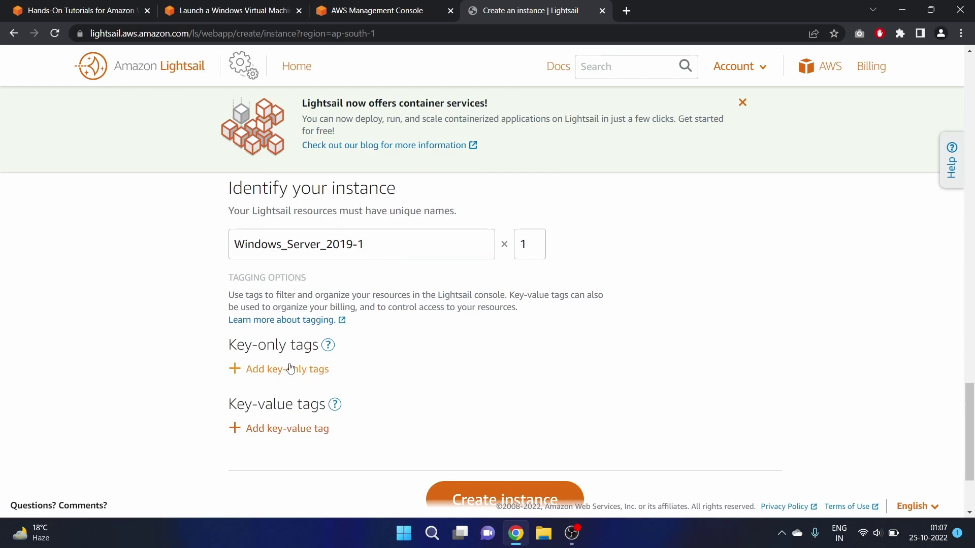
Add the tag OS: Windows_Server_2019 and create the Windows_Server_2019-1 instance
{"action": "left_click", "coordinate": [284, 429]}
{"action": "left_click", "coordinate": [284, 477]}
{"action": "type", "text": "OS"}
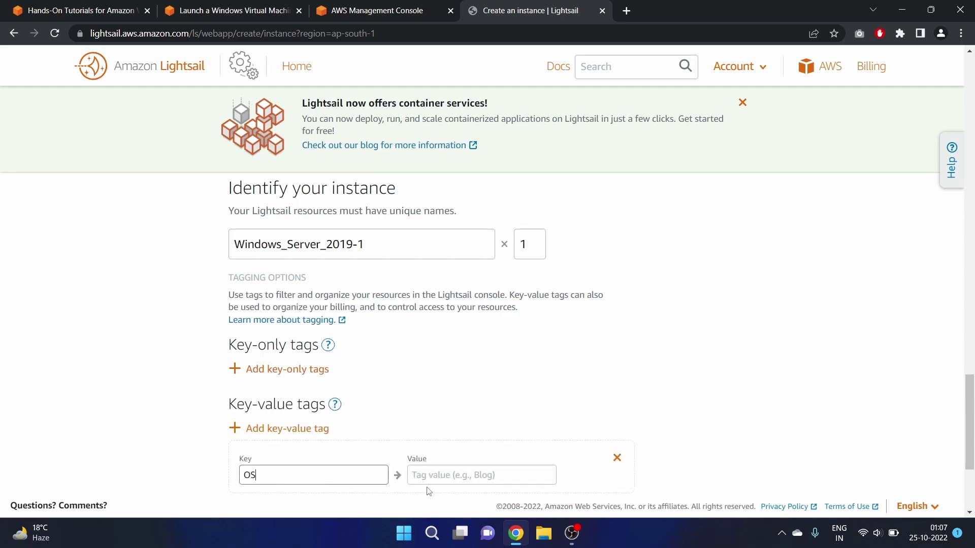
{"action": "left_click", "coordinate": [433, 477]}
{"action": "type", "text": "Windows"}
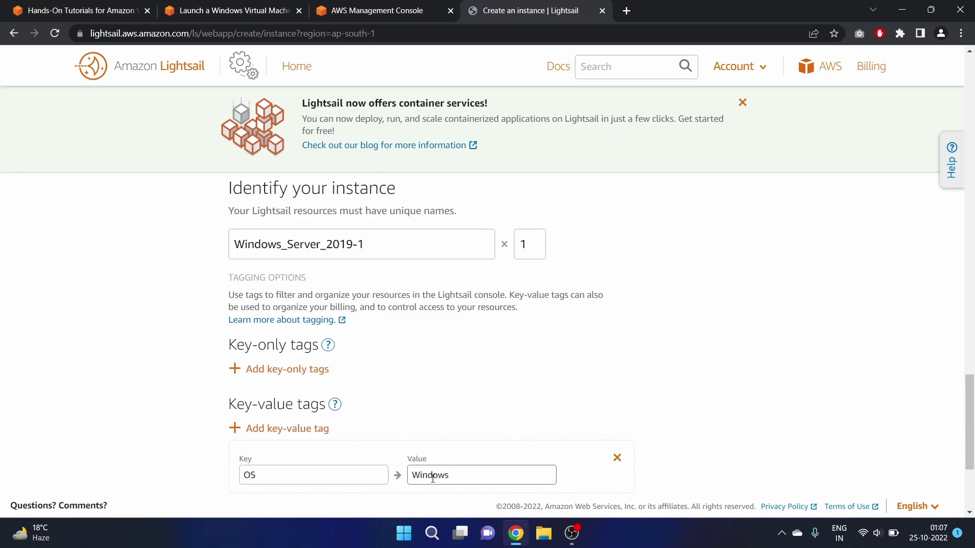
{"action": "type", "text": "Server _2019"}
{"action": "scroll", "coordinate": [433, 478], "scroll_direction": "down", "scroll_amount": 3}
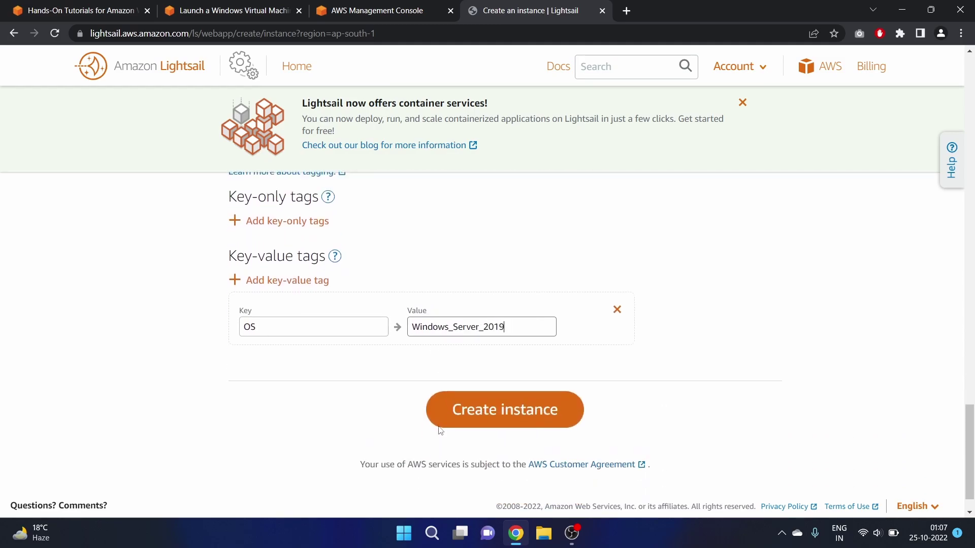
{"action": "left_click", "coordinate": [468, 446]}
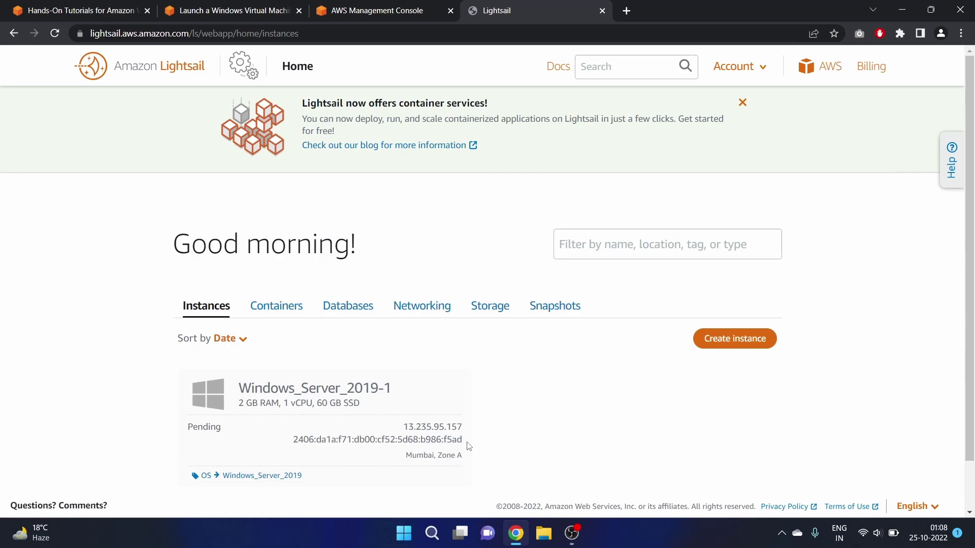
{"action": "scroll", "coordinate": [467, 445], "scroll_direction": "down", "scroll_amount": 1}
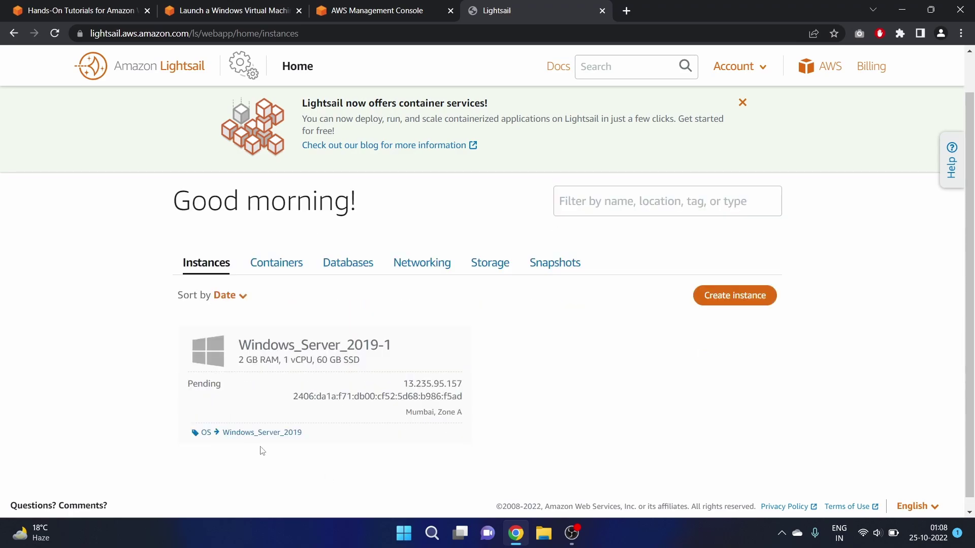
Wait for Windows_Server_2019-1 to go from Pending to Running, checking its actions menu
{"action": "double_click", "coordinate": [213, 384]}
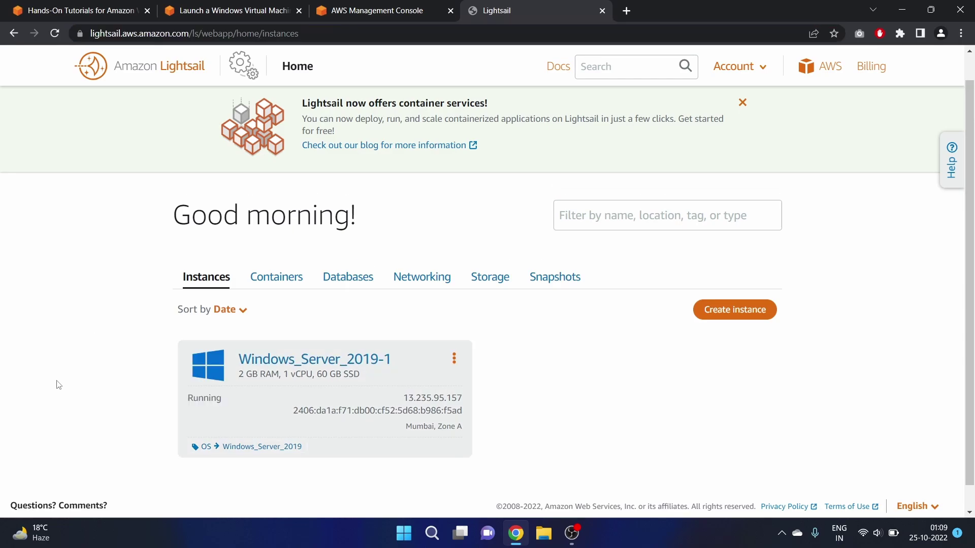
{"action": "left_click_drag", "start_coordinate": [56, 383], "coordinate": [200, 396]}
{"action": "left_click", "coordinate": [225, 401]}
{"action": "left_click", "coordinate": [455, 359]}
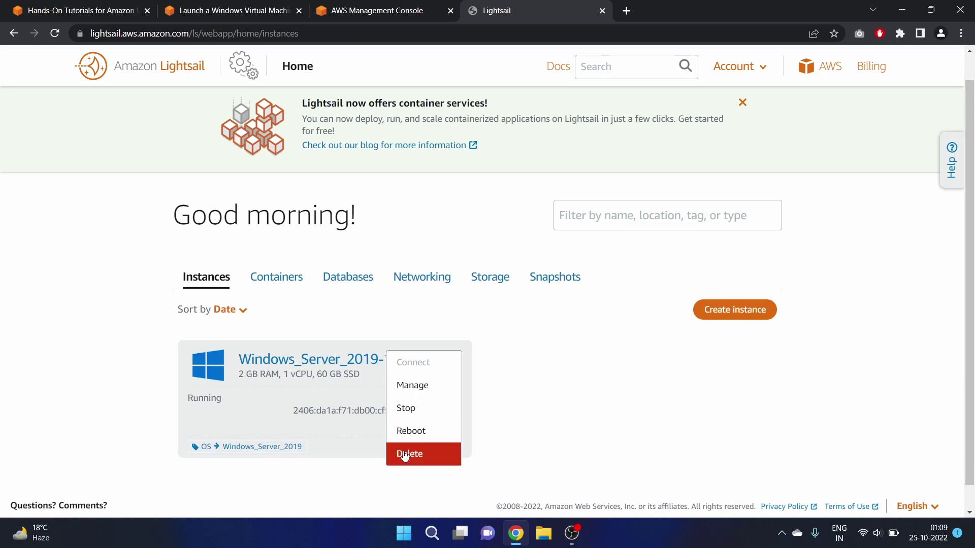
{"action": "left_click", "coordinate": [358, 422]}
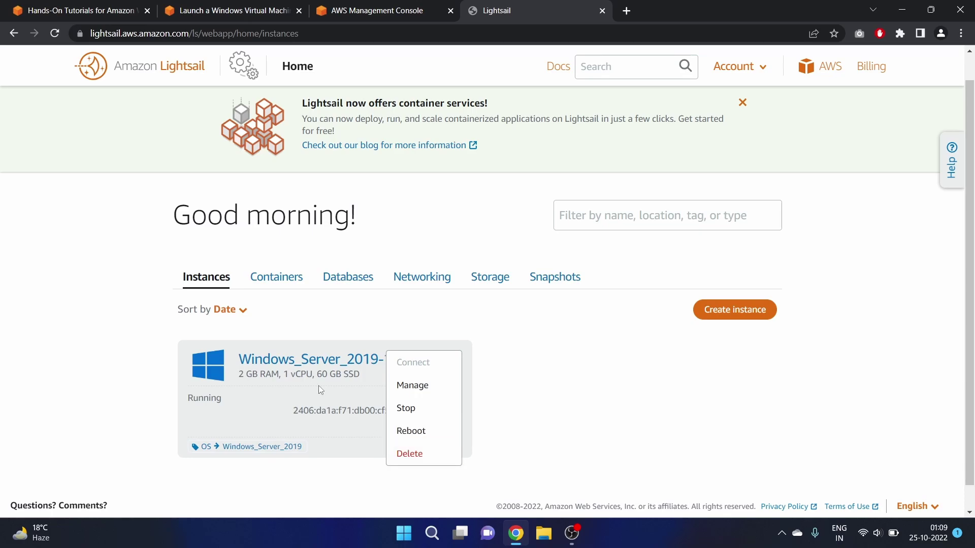
Open Windows_Server_2019-1 and check its Storage disk and Metrics CPU graphs
{"action": "left_click", "coordinate": [347, 361]}
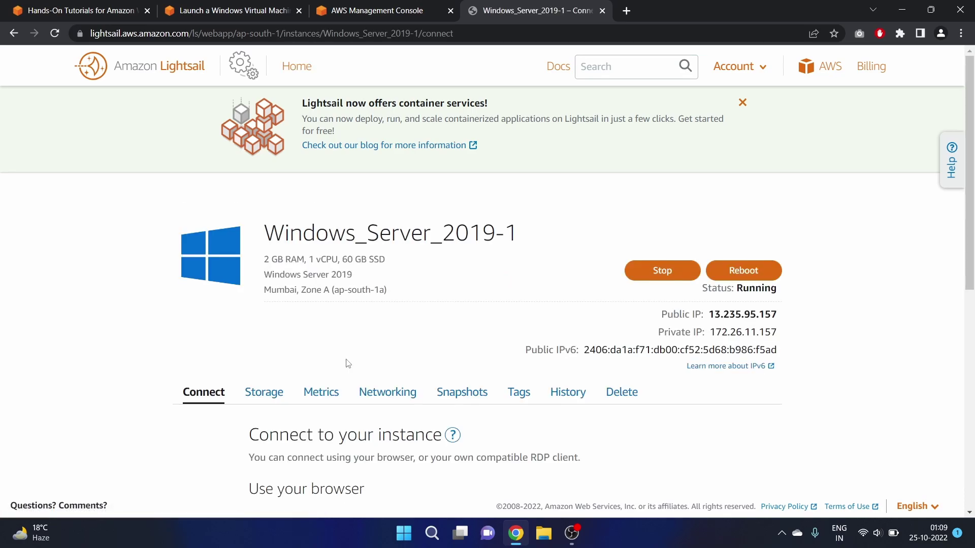
{"action": "scroll", "coordinate": [346, 363], "scroll_direction": "down", "scroll_amount": 3}
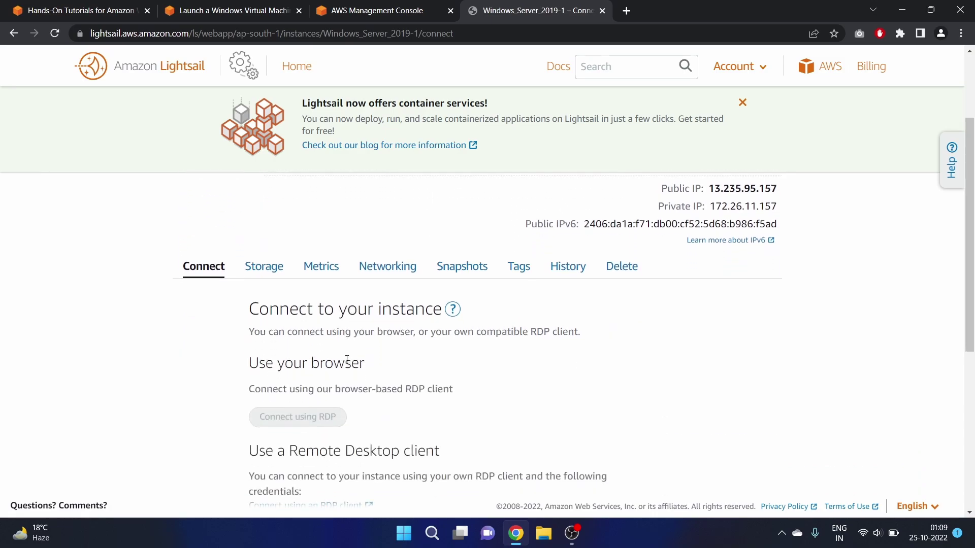
{"action": "scroll", "coordinate": [346, 362], "scroll_direction": "down", "scroll_amount": 1}
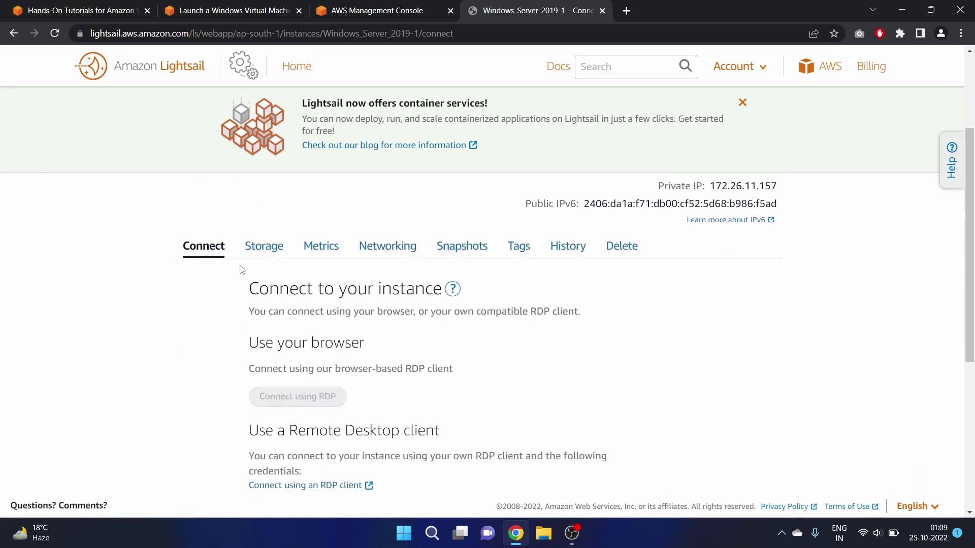
{"action": "left_click", "coordinate": [271, 252]}
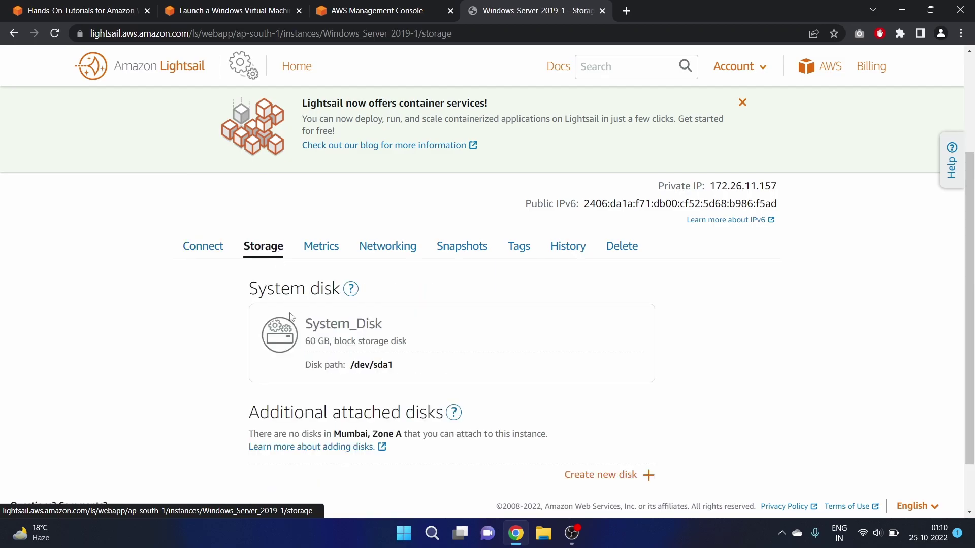
{"action": "double_click", "coordinate": [361, 365]}
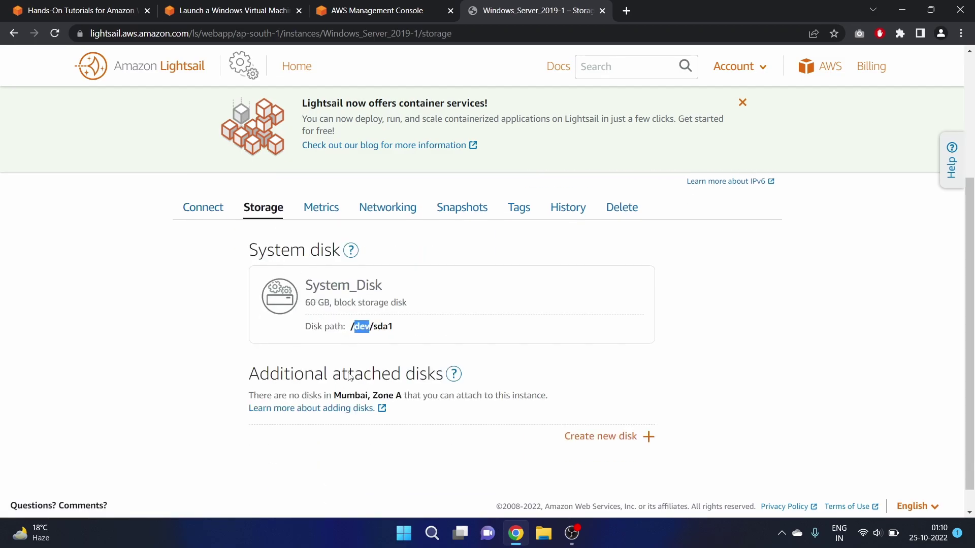
{"action": "scroll", "coordinate": [350, 377], "scroll_direction": "up", "scroll_amount": 1}
{"action": "left_click", "coordinate": [335, 243]}
{"action": "scroll", "coordinate": [351, 337], "scroll_direction": "down", "scroll_amount": 1}
{"action": "scroll", "coordinate": [352, 338], "scroll_direction": "down", "scroll_amount": 2}
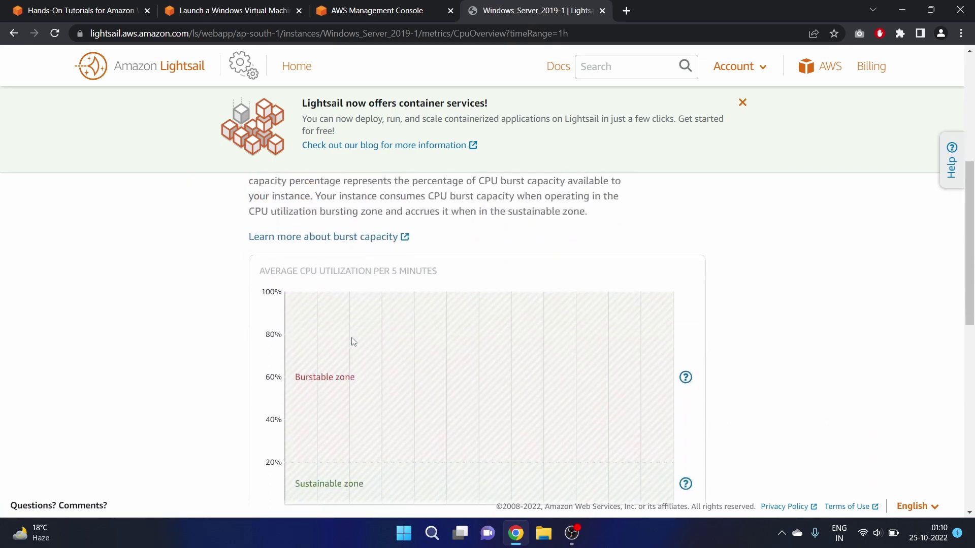
{"action": "scroll", "coordinate": [351, 341], "scroll_direction": "down", "scroll_amount": 1}
{"action": "scroll", "coordinate": [352, 342], "scroll_direction": "down", "scroll_amount": 2}
{"action": "scroll", "coordinate": [352, 342], "scroll_direction": "down", "scroll_amount": 2}
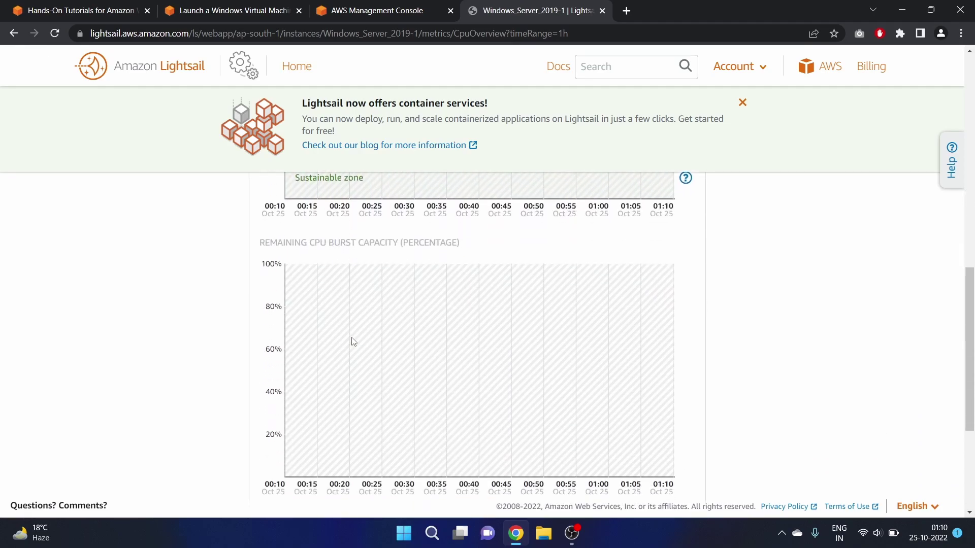
{"action": "scroll", "coordinate": [353, 341], "scroll_direction": "down", "scroll_amount": 1}
{"action": "scroll", "coordinate": [352, 341], "scroll_direction": "down", "scroll_amount": 2}
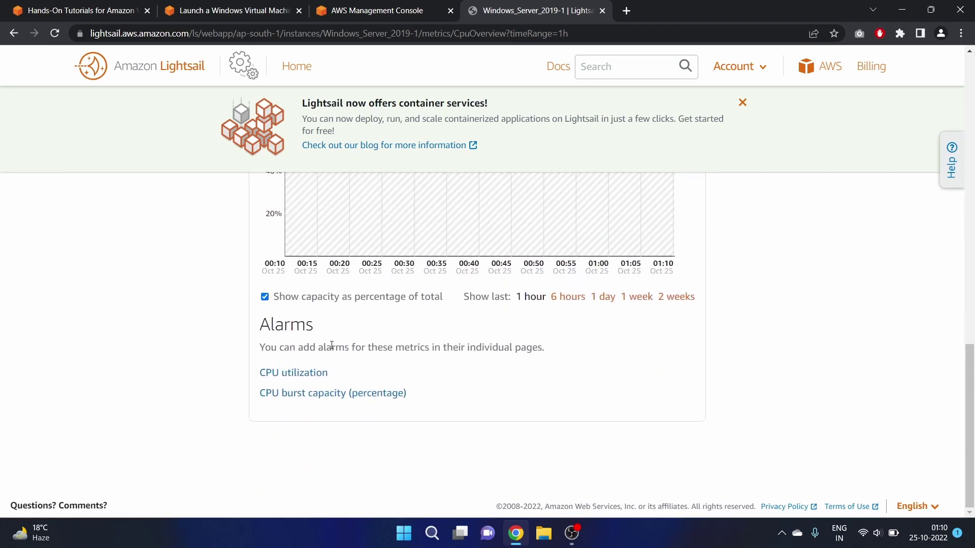
{"action": "scroll", "coordinate": [340, 352], "scroll_direction": "up", "scroll_amount": 1}
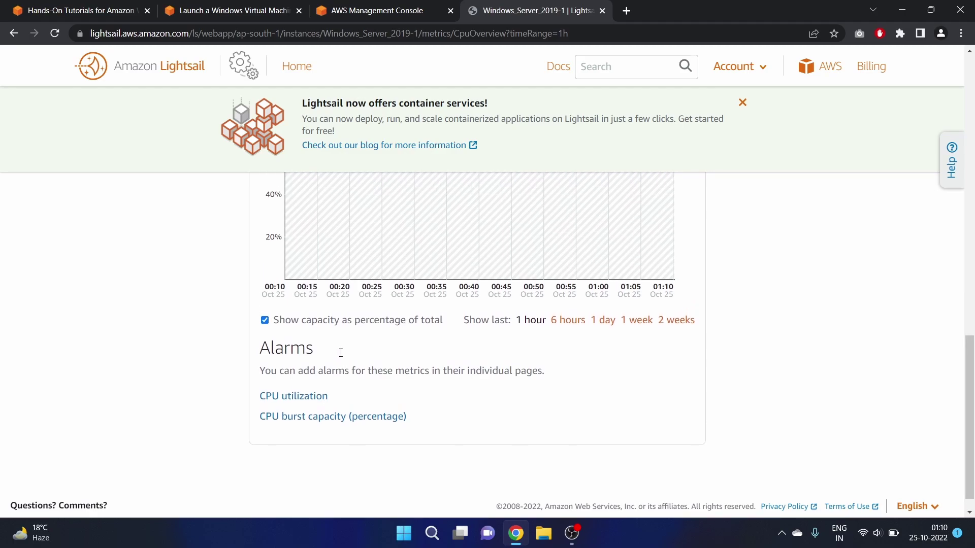
{"action": "scroll", "coordinate": [340, 354], "scroll_direction": "up", "scroll_amount": 1}
{"action": "scroll", "coordinate": [340, 357], "scroll_direction": "up", "scroll_amount": 1}
{"action": "scroll", "coordinate": [341, 356], "scroll_direction": "up", "scroll_amount": 1}
{"action": "scroll", "coordinate": [340, 356], "scroll_direction": "up", "scroll_amount": 2}
{"action": "scroll", "coordinate": [341, 357], "scroll_direction": "up", "scroll_amount": 3}
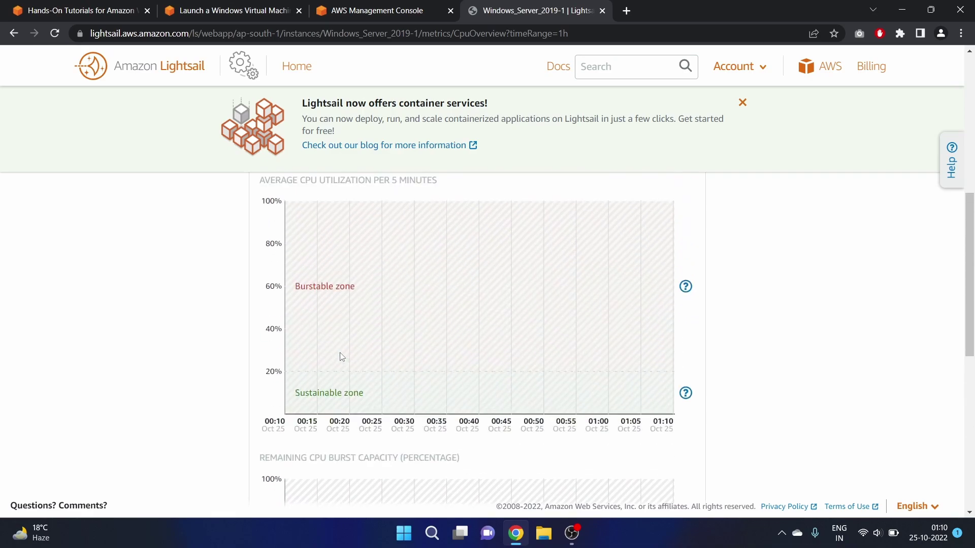
{"action": "scroll", "coordinate": [340, 356], "scroll_direction": "up", "scroll_amount": 2}
{"action": "scroll", "coordinate": [341, 357], "scroll_direction": "up", "scroll_amount": 3}
{"action": "scroll", "coordinate": [341, 357], "scroll_direction": "up", "scroll_amount": 2}
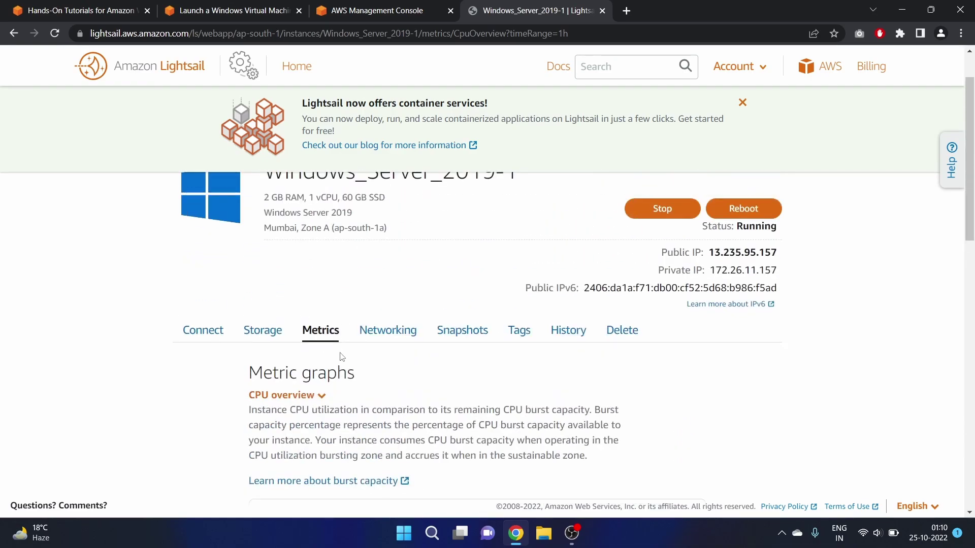
Review the Networking tab's SSH and HTTP firewall rules and public IPv6 address
{"action": "left_click", "coordinate": [400, 335]}
{"action": "scroll", "coordinate": [401, 333], "scroll_direction": "down", "scroll_amount": 2}
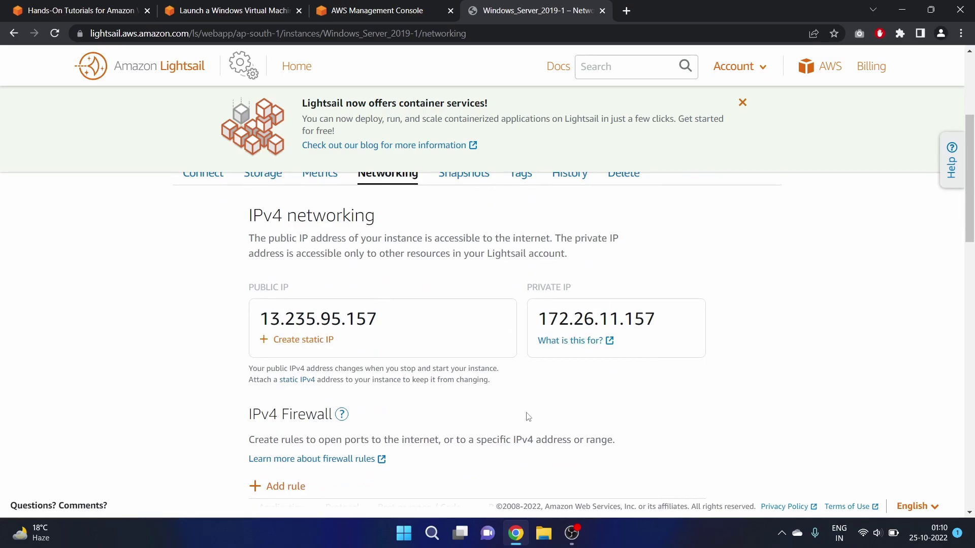
{"action": "scroll", "coordinate": [529, 414], "scroll_direction": "down", "scroll_amount": 2}
{"action": "scroll", "coordinate": [529, 414], "scroll_direction": "down", "scroll_amount": 1}
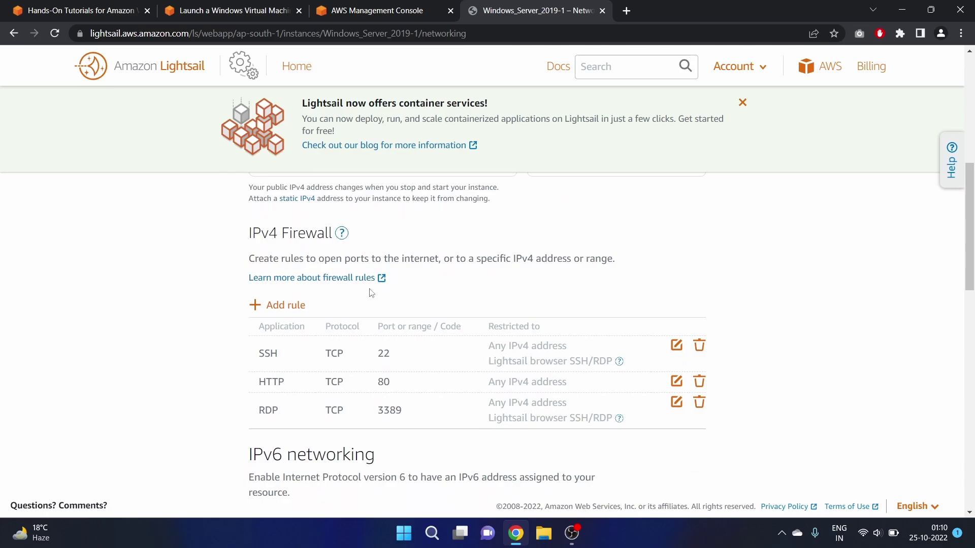
{"action": "mouse_move", "coordinate": [266, 353]}
{"action": "left_mouse_down"}
{"action": "mouse_move", "coordinate": [272, 385]}
{"action": "mouse_move", "coordinate": [191, 405]}
{"action": "left_mouse_up"}
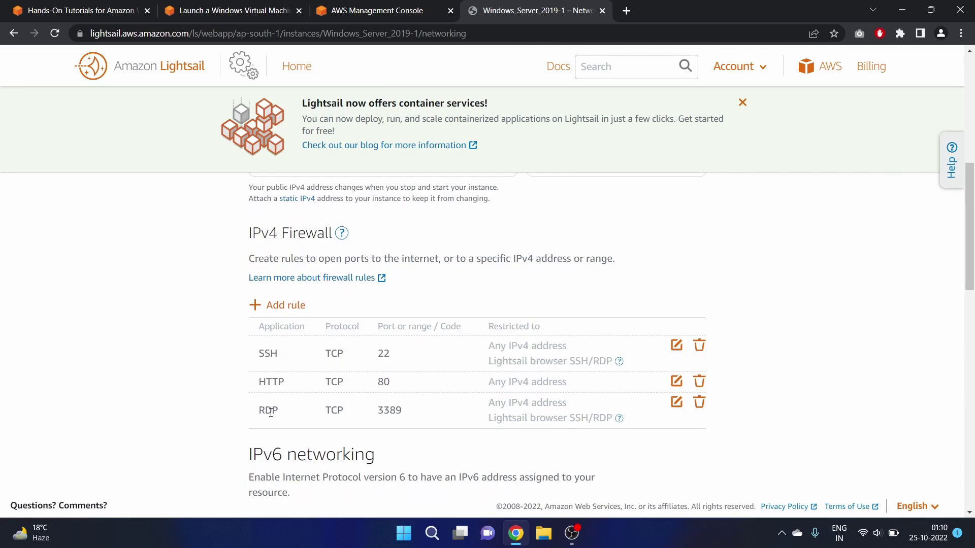
{"action": "left_click", "coordinate": [191, 406]}
{"action": "scroll", "coordinate": [191, 405], "scroll_direction": "down", "scroll_amount": 1}
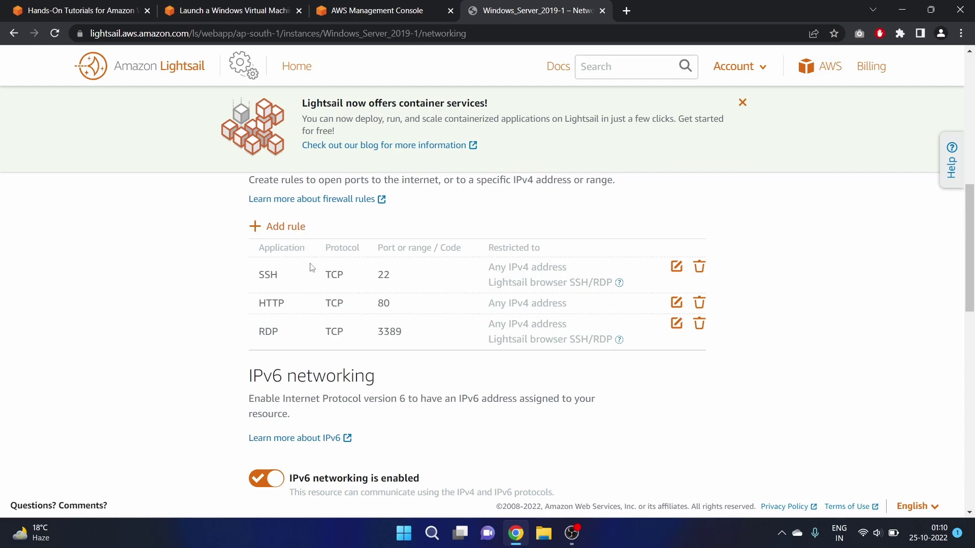
{"action": "scroll", "coordinate": [275, 333], "scroll_direction": "down", "scroll_amount": 1}
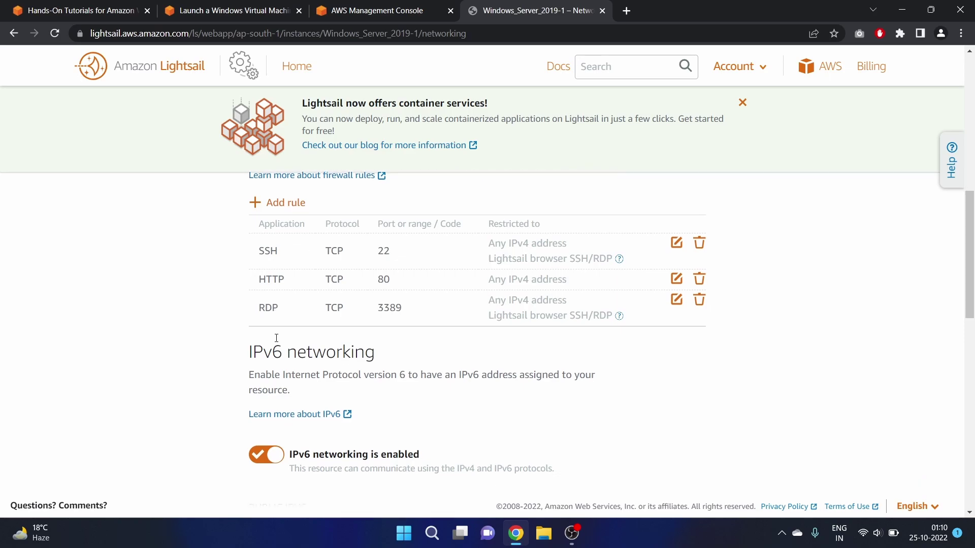
{"action": "scroll", "coordinate": [276, 339], "scroll_direction": "up", "scroll_amount": 1}
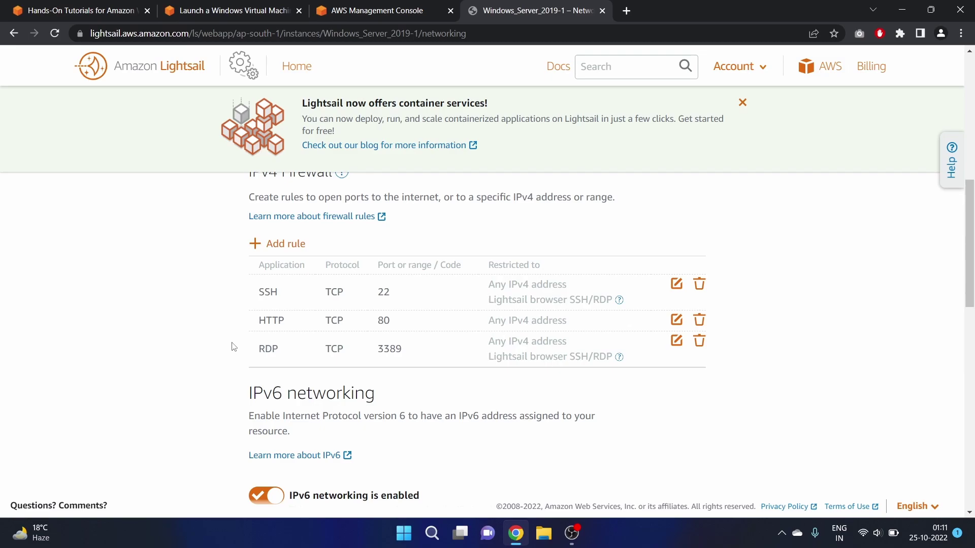
{"action": "scroll", "coordinate": [352, 372], "scroll_direction": "down", "scroll_amount": 1}
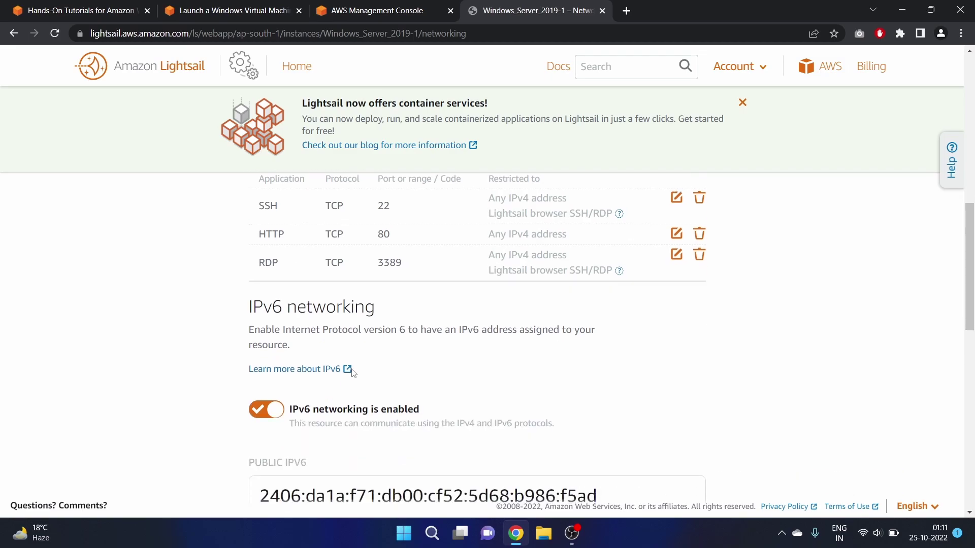
{"action": "scroll", "coordinate": [352, 373], "scroll_direction": "down", "scroll_amount": 1}
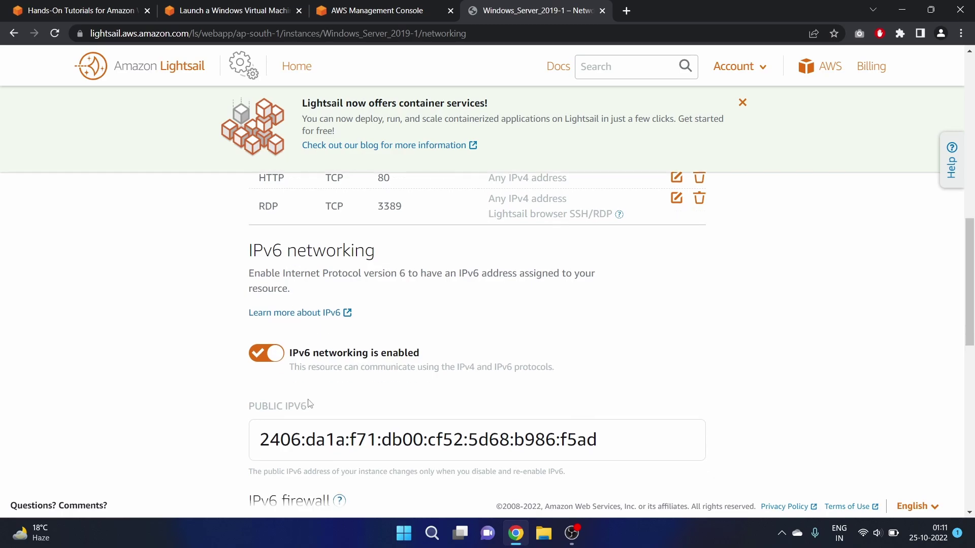
{"action": "scroll", "coordinate": [307, 400], "scroll_direction": "down", "scroll_amount": 2}
{"action": "double_click", "coordinate": [341, 322]}
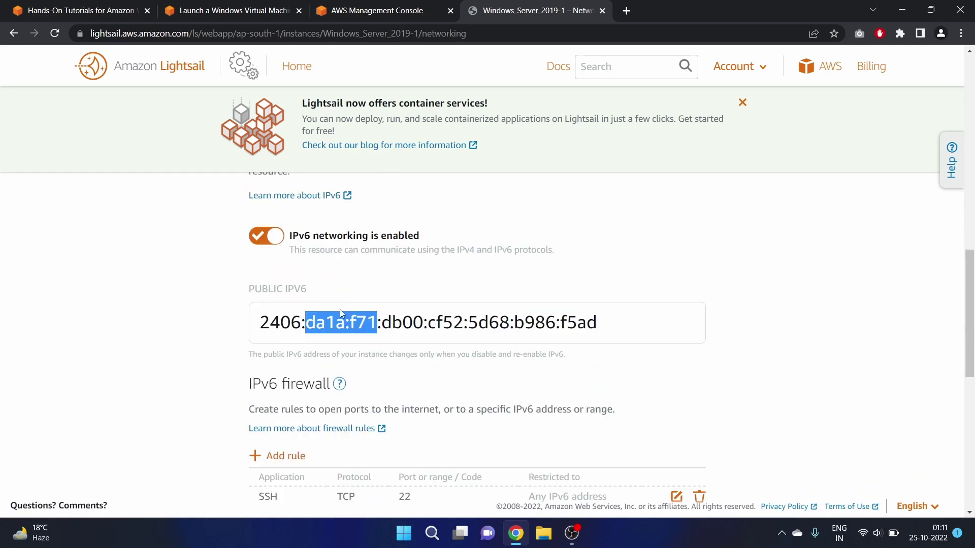
{"action": "double_click", "coordinate": [280, 322]}
{"action": "scroll", "coordinate": [360, 271], "scroll_direction": "down", "scroll_amount": 1}
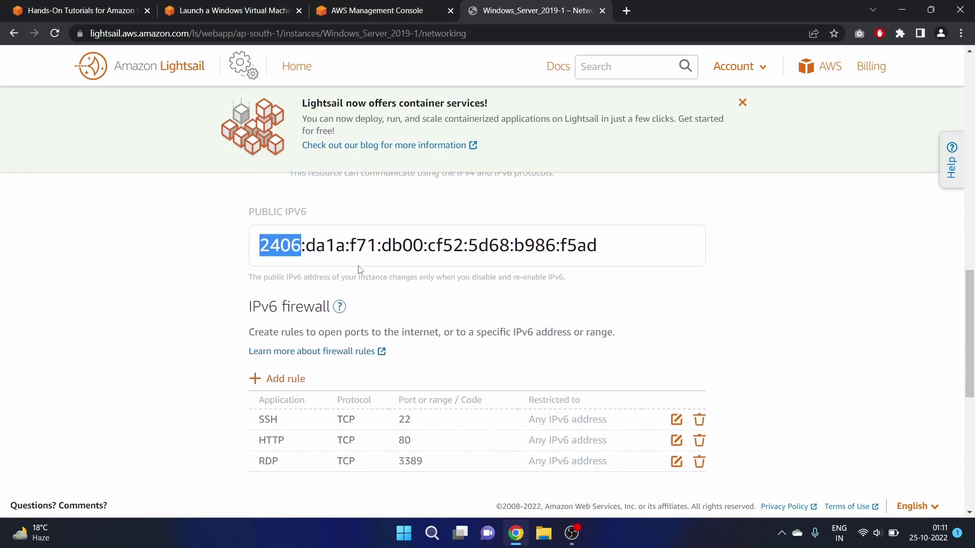
{"action": "scroll", "coordinate": [359, 271], "scroll_direction": "down", "scroll_amount": 1}
{"action": "scroll", "coordinate": [360, 270], "scroll_direction": "down", "scroll_amount": 1}
{"action": "scroll", "coordinate": [359, 271], "scroll_direction": "down", "scroll_amount": 1}
{"action": "scroll", "coordinate": [360, 270], "scroll_direction": "down", "scroll_amount": 2}
{"action": "scroll", "coordinate": [359, 271], "scroll_direction": "up", "scroll_amount": 2}
{"action": "scroll", "coordinate": [360, 270], "scroll_direction": "up", "scroll_amount": 3}
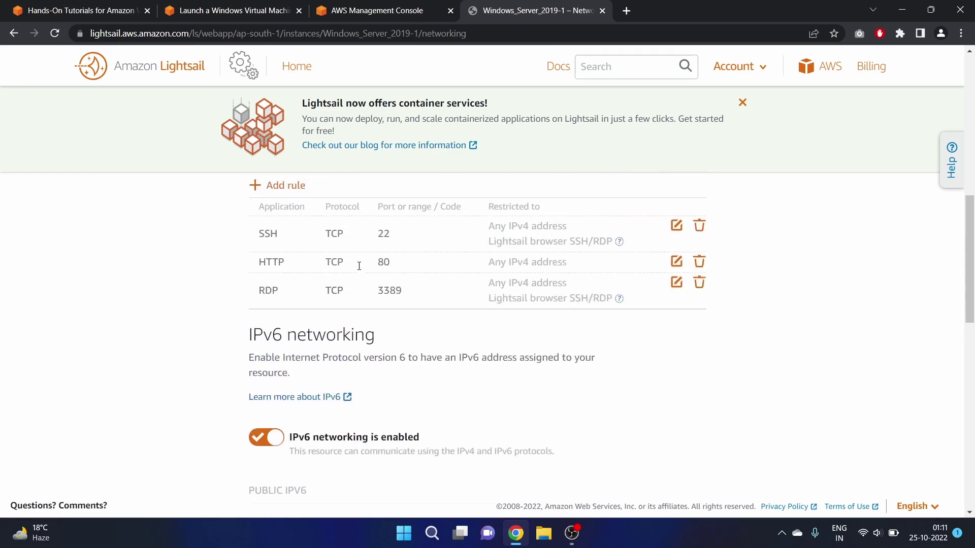
{"action": "scroll", "coordinate": [360, 270], "scroll_direction": "up", "scroll_amount": 3}
{"action": "scroll", "coordinate": [359, 270], "scroll_direction": "up", "scroll_amount": 1}
{"action": "scroll", "coordinate": [381, 267], "scroll_direction": "down", "scroll_amount": 1}
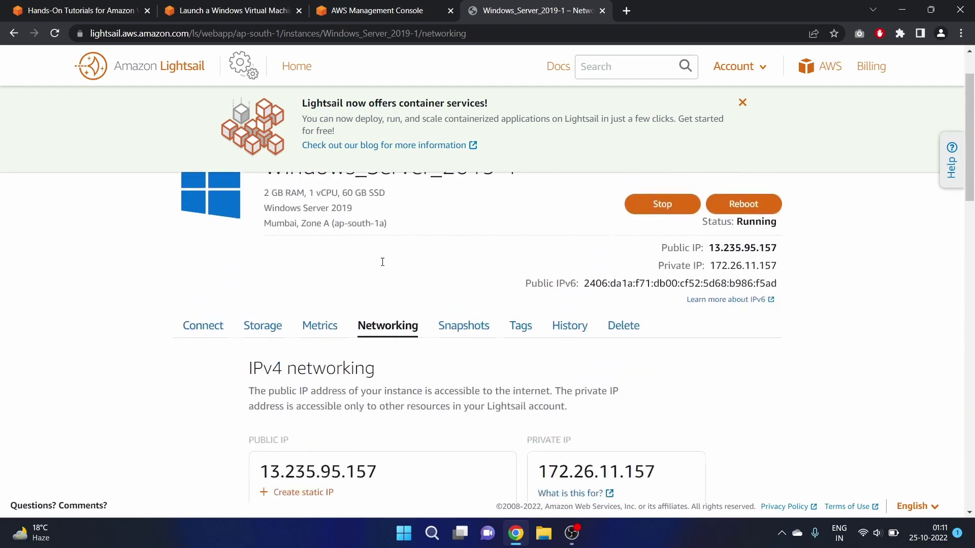
Browse the Snapshots, Tags, History (created 1:08 AM) and Delete tabs
{"action": "left_click", "coordinate": [463, 294]}
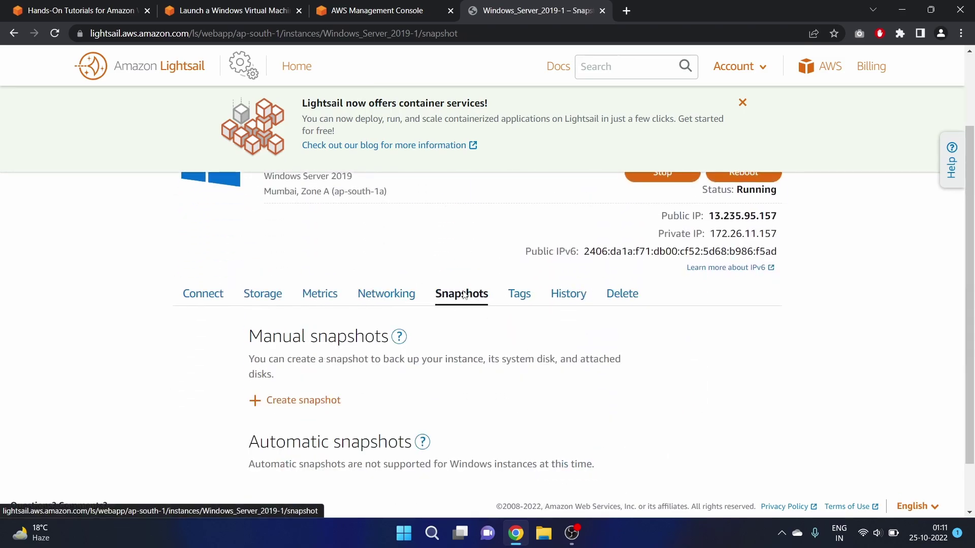
{"action": "scroll", "coordinate": [373, 388], "scroll_direction": "down", "scroll_amount": 1}
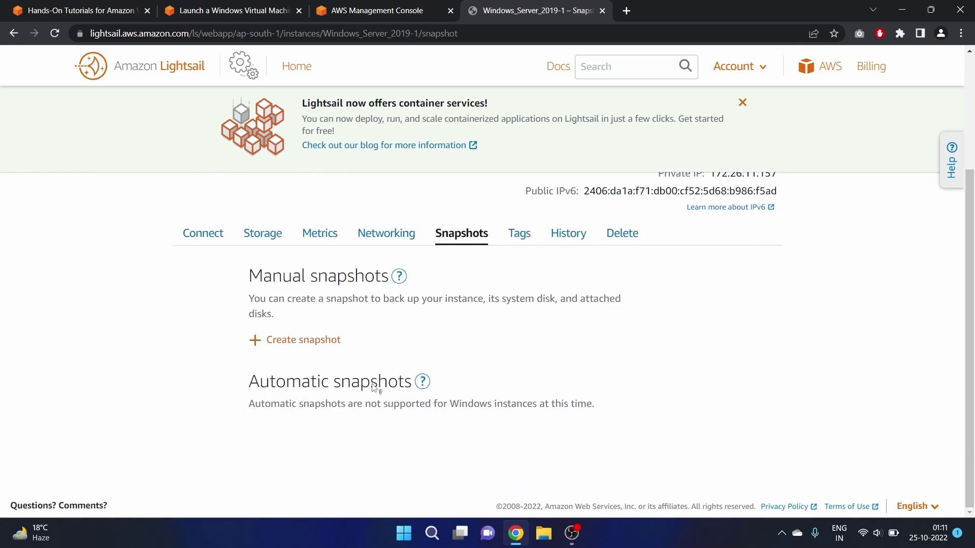
{"action": "left_click", "coordinate": [521, 241]}
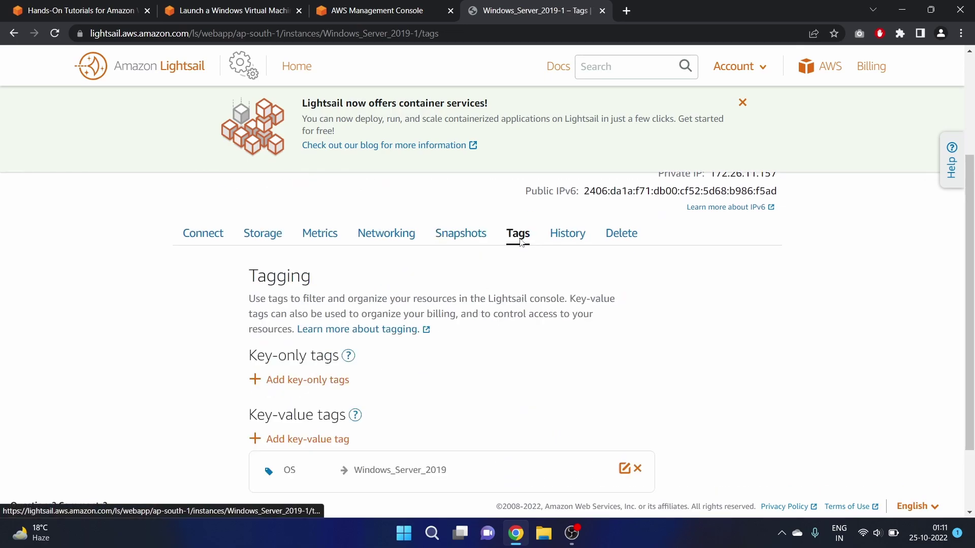
{"action": "scroll", "coordinate": [388, 392], "scroll_direction": "down", "scroll_amount": 1}
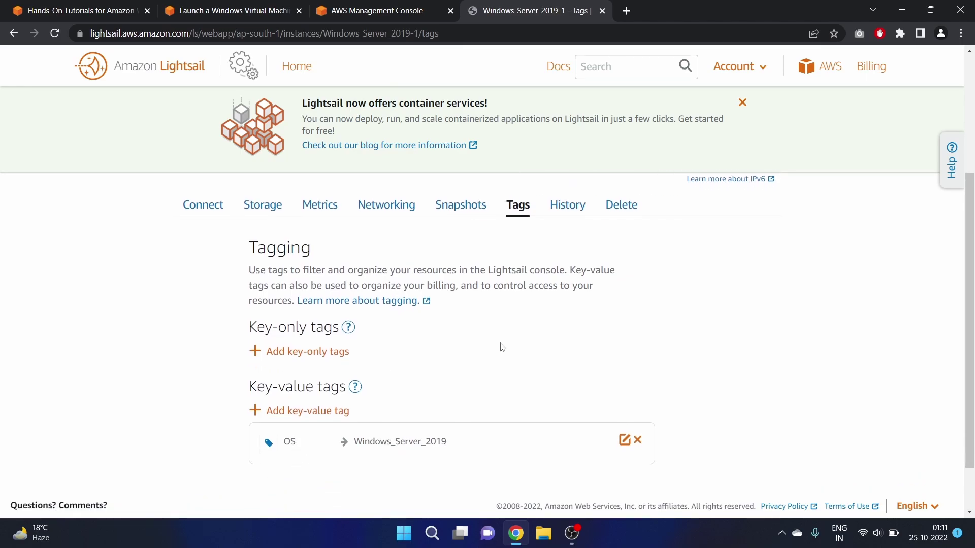
{"action": "left_click", "coordinate": [562, 206]}
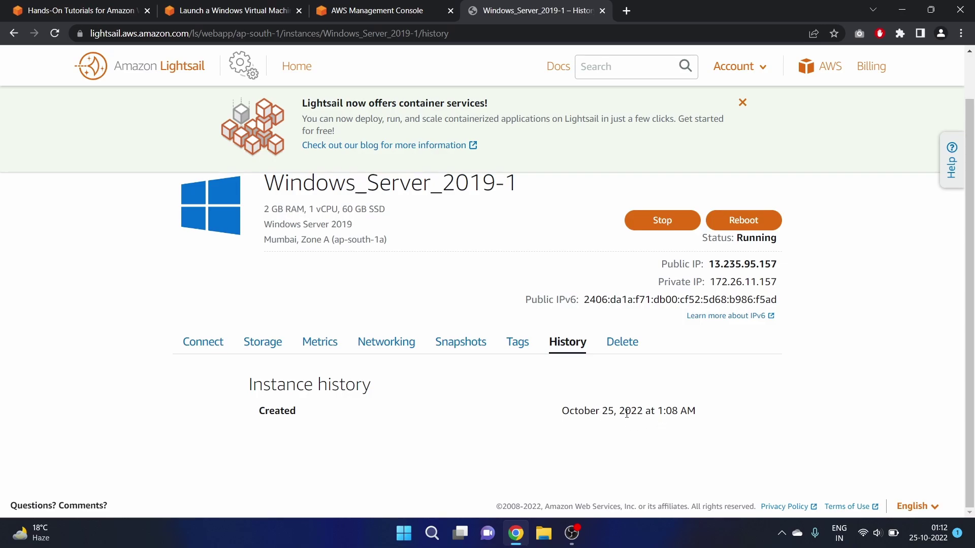
{"action": "double_click", "coordinate": [674, 413]}
{"action": "left_click", "coordinate": [622, 347]}
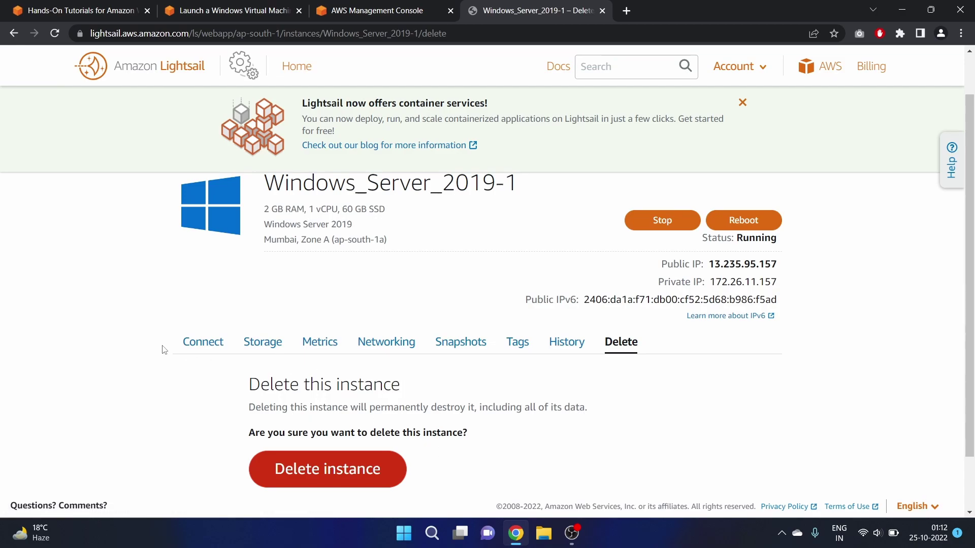
Launch a browser-based RDP session from the instance's Connect tab with 'Connect using RDP'
{"action": "left_click", "coordinate": [193, 351]}
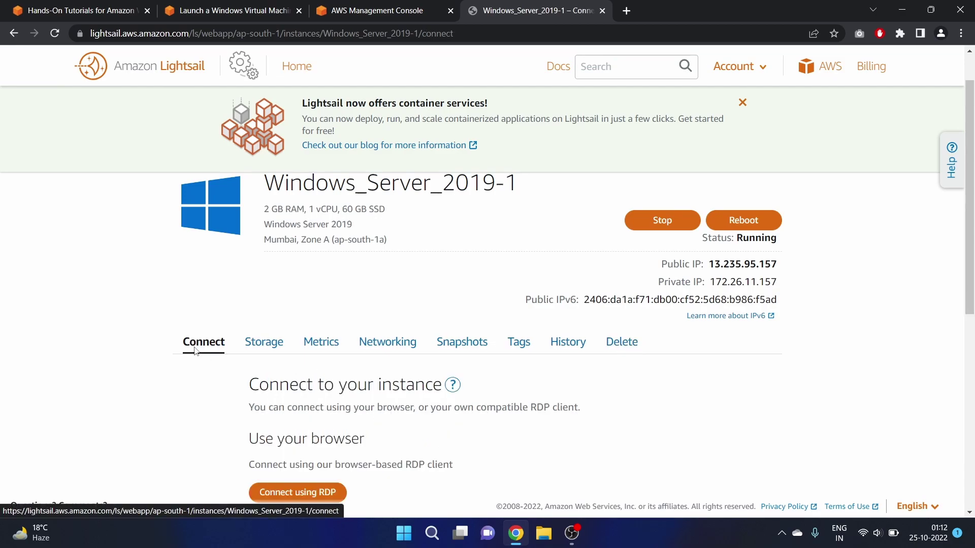
{"action": "scroll", "coordinate": [195, 351], "scroll_direction": "down", "scroll_amount": 3}
{"action": "scroll", "coordinate": [194, 348], "scroll_direction": "down", "scroll_amount": 2}
{"action": "scroll", "coordinate": [298, 392], "scroll_direction": "down", "scroll_amount": 4}
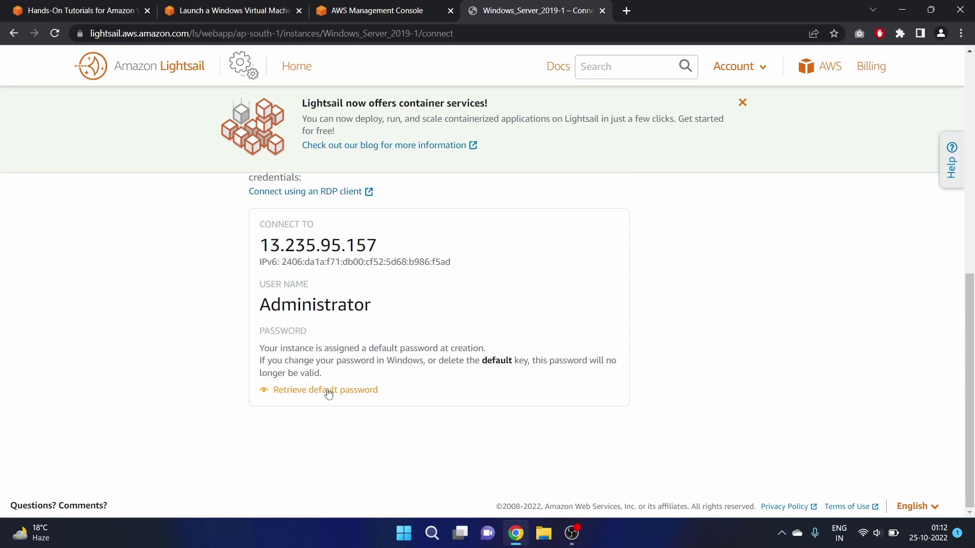
{"action": "scroll", "coordinate": [304, 313], "scroll_direction": "up", "scroll_amount": 3}
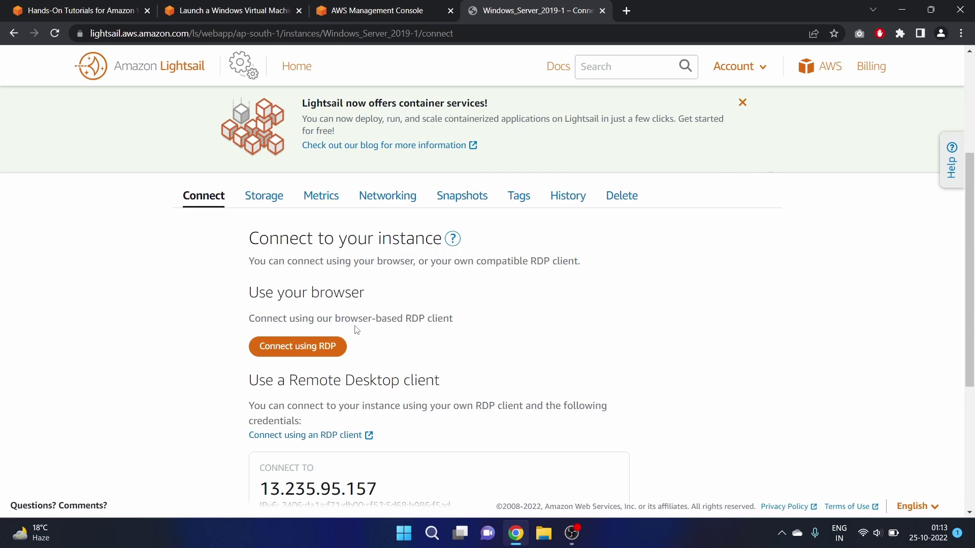
{"action": "double_click", "coordinate": [381, 320]}
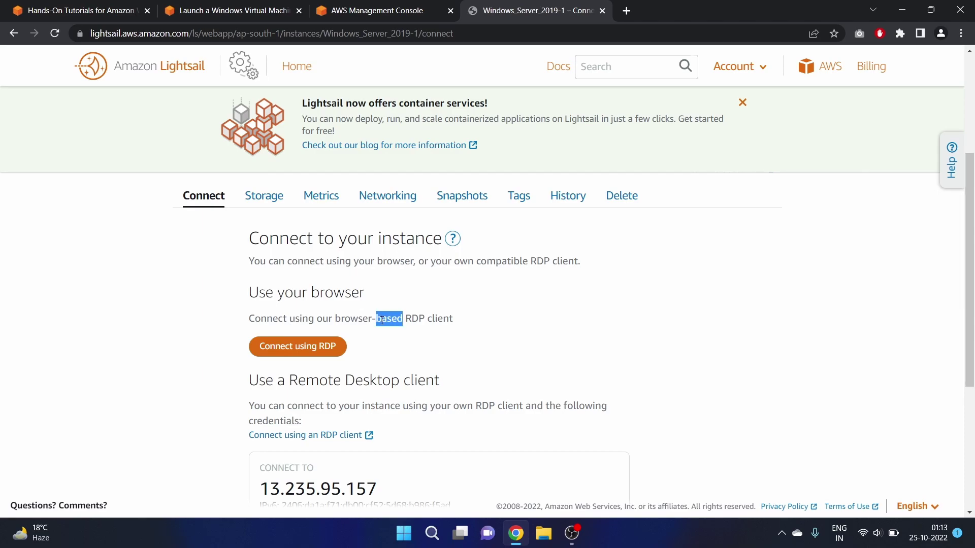
{"action": "left_click", "coordinate": [325, 349]}
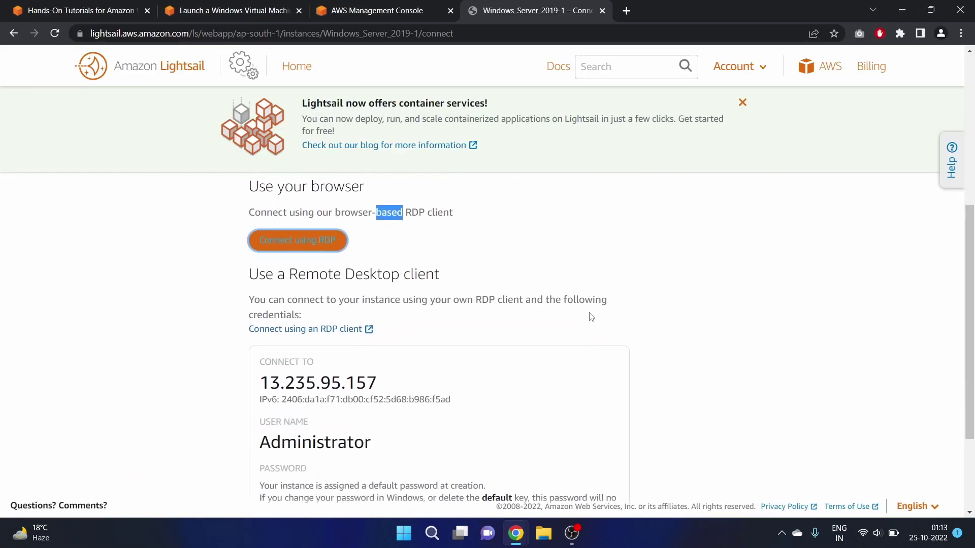
{"action": "scroll", "coordinate": [590, 317], "scroll_direction": "down", "scroll_amount": 2}
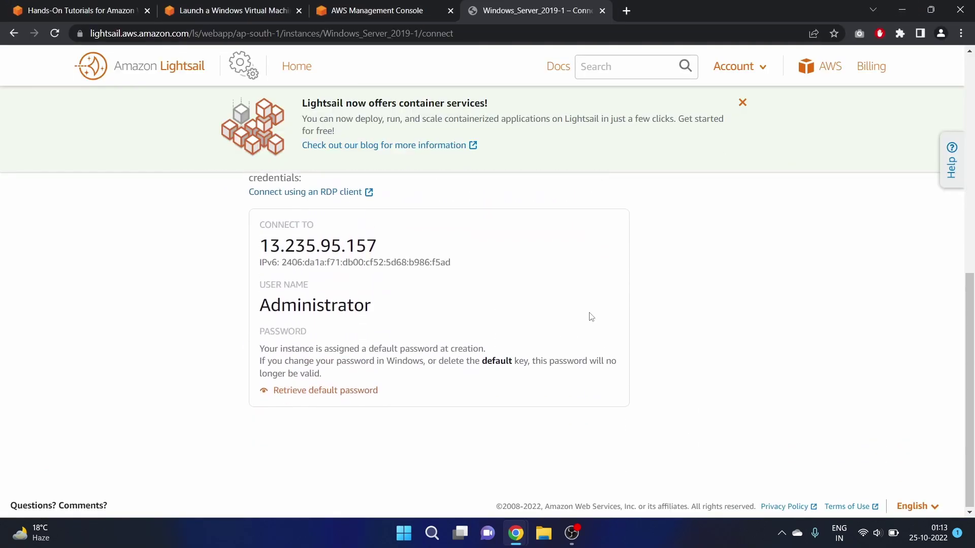
{"action": "left_click", "coordinate": [291, 394]}
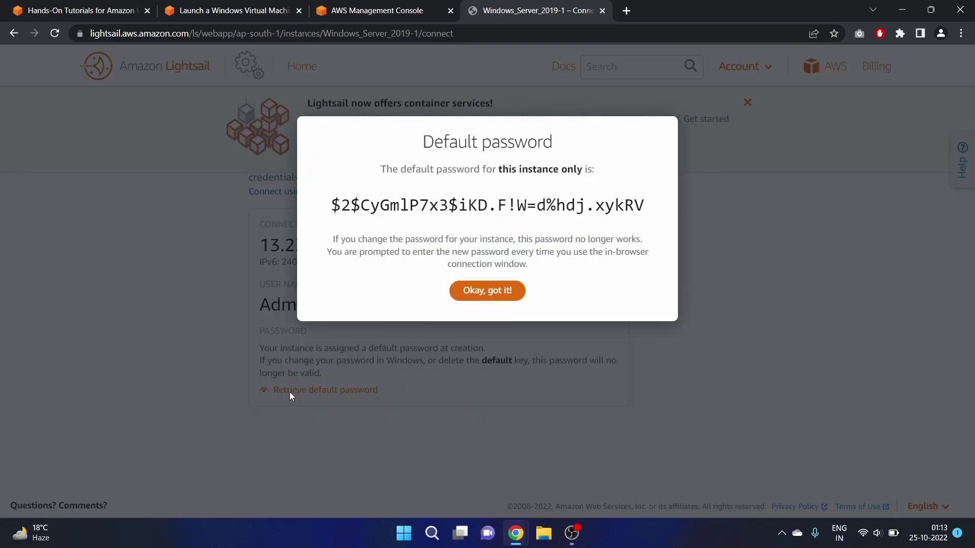
{"action": "triple_click", "coordinate": [491, 205]}
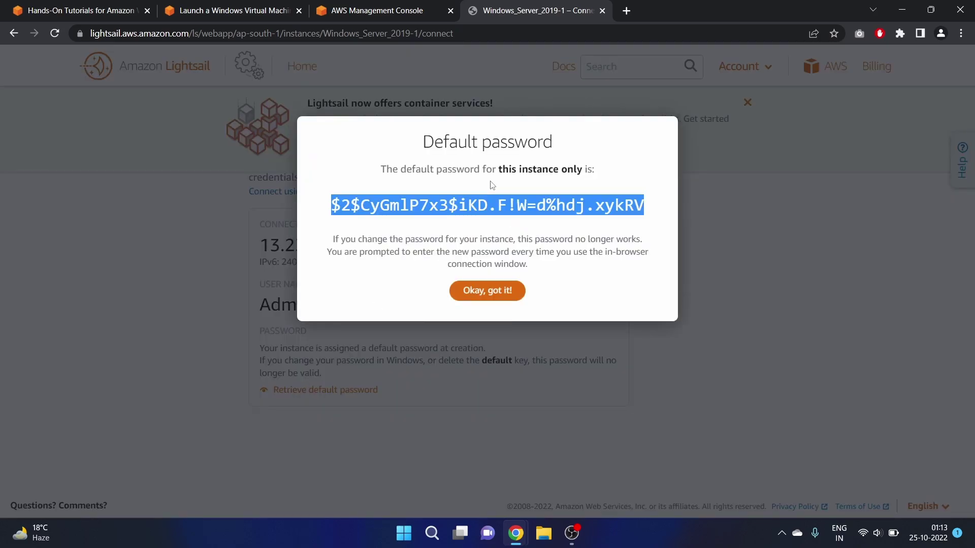
{"action": "double_click", "coordinate": [470, 174]}
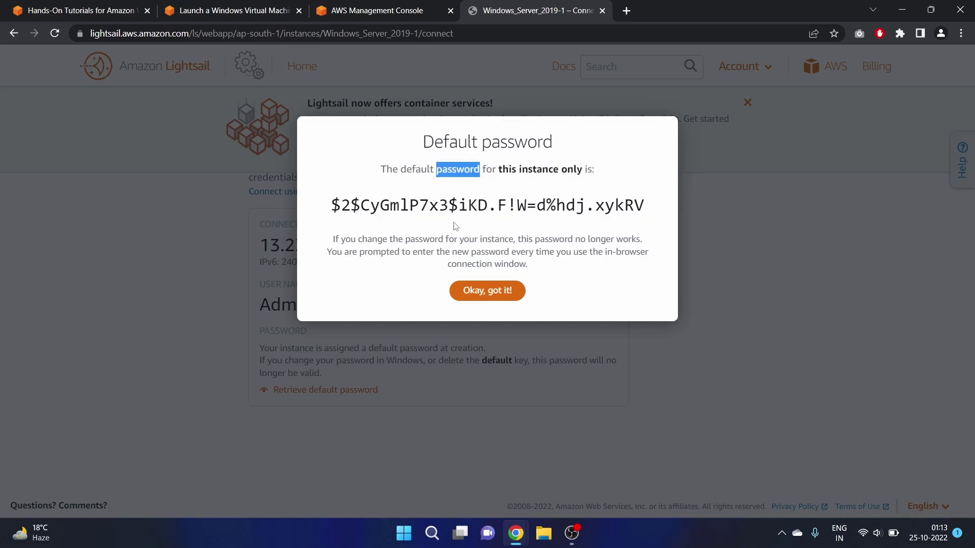
{"action": "triple_click", "coordinate": [483, 204]}
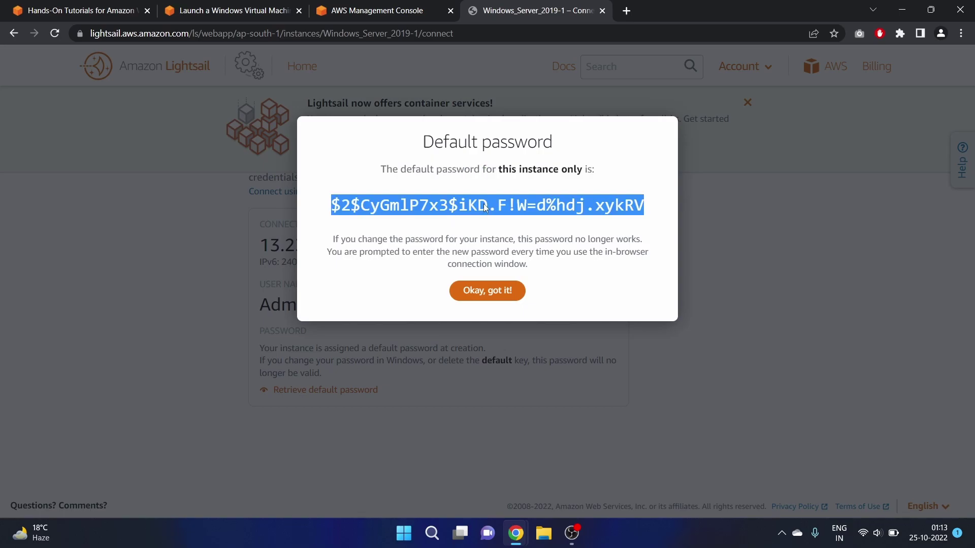
{"action": "left_click", "coordinate": [487, 291]}
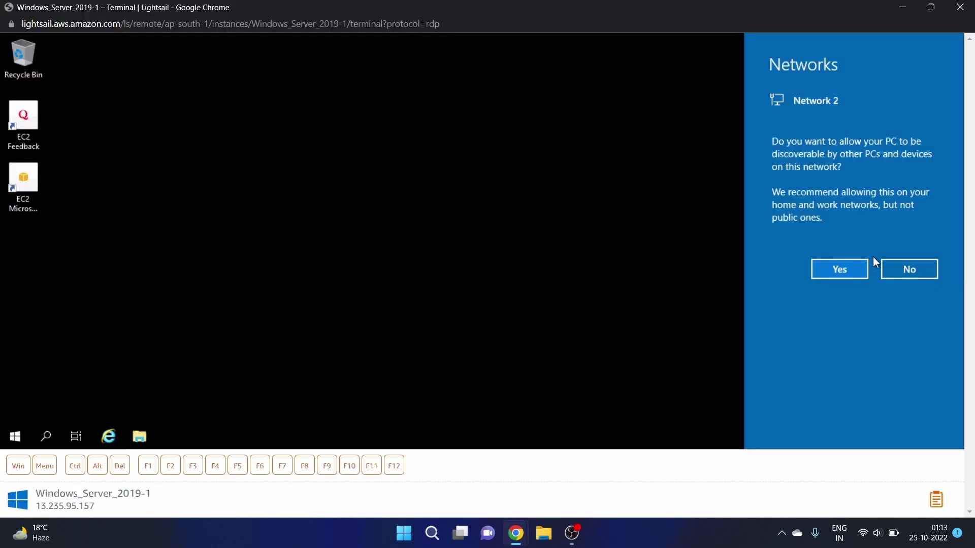
Answer Yes in the Networks panel so the remote server is discoverable
{"action": "left_click", "coordinate": [845, 271]}
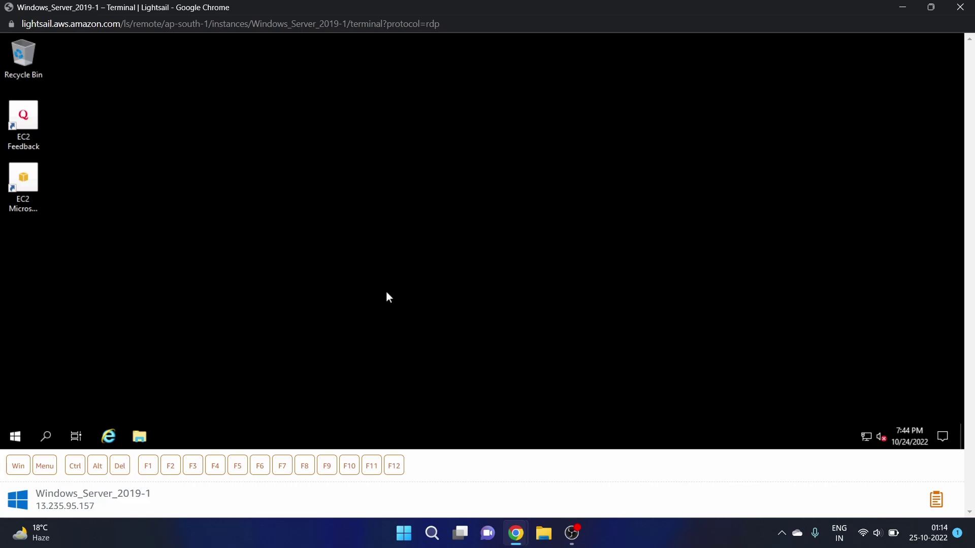
Launch Windows PowerShell from Start and correct the scope value of Install-Module -Name PSBanner
{"action": "left_click", "coordinate": [16, 436]}
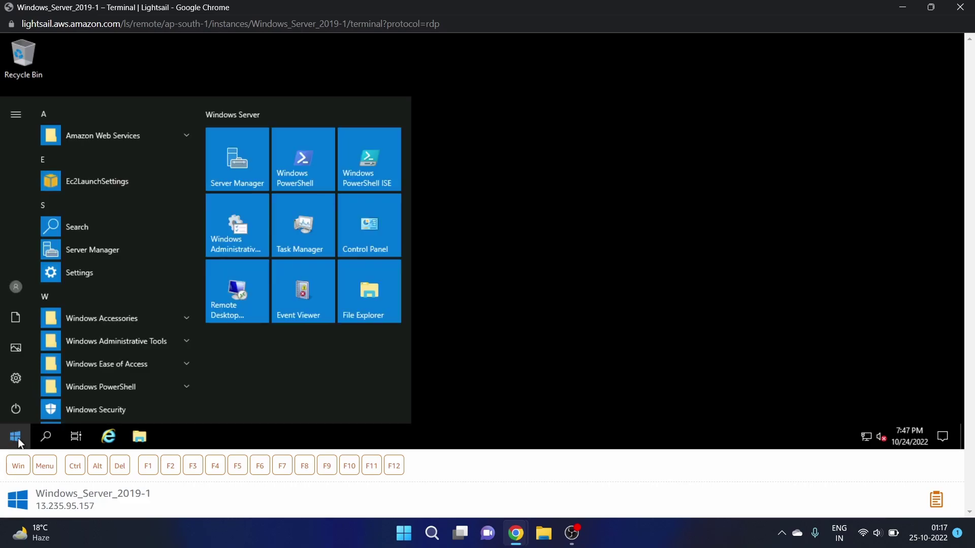
{"action": "left_click", "coordinate": [291, 178]}
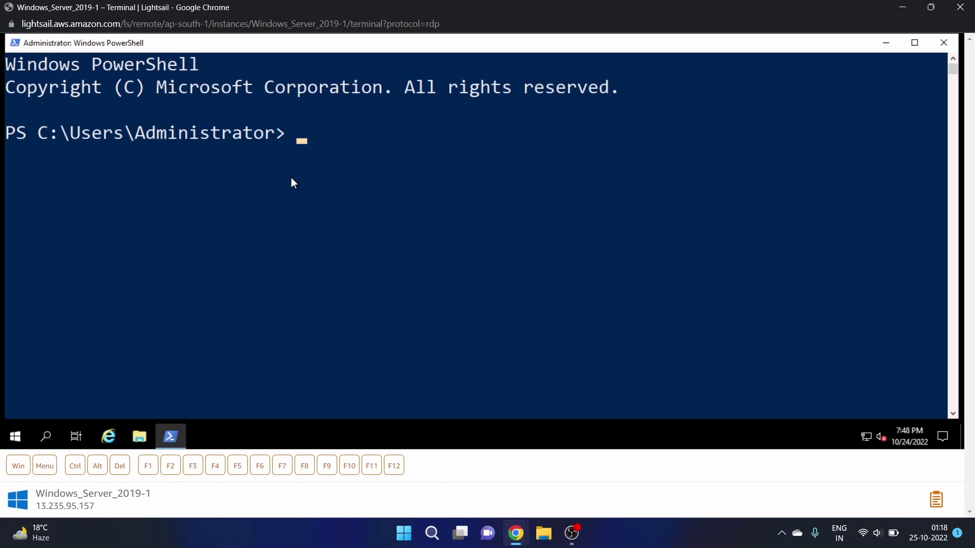
{"action": "type", "text": "Install-Module"}
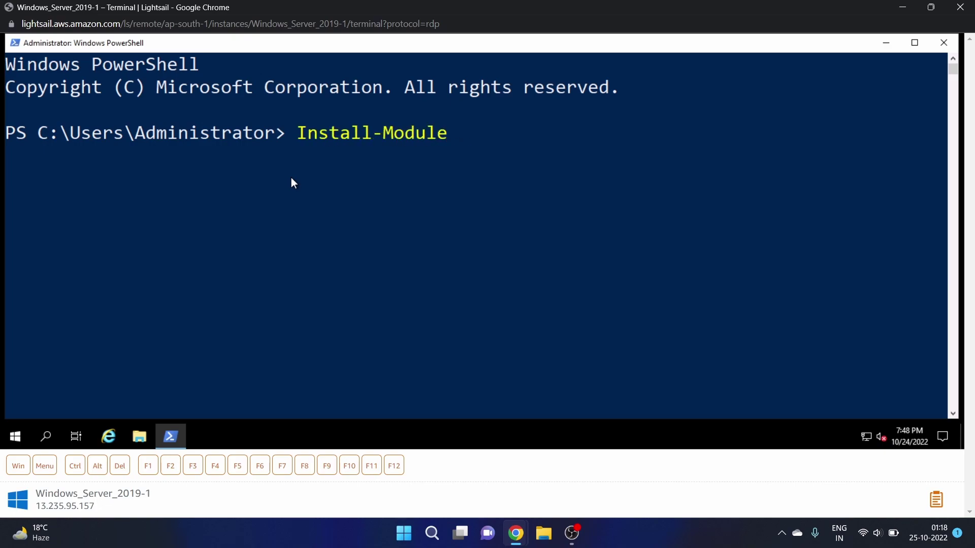
{"action": "type", "text": " -Name "}
{"action": "type", "text": "PSBanner"}
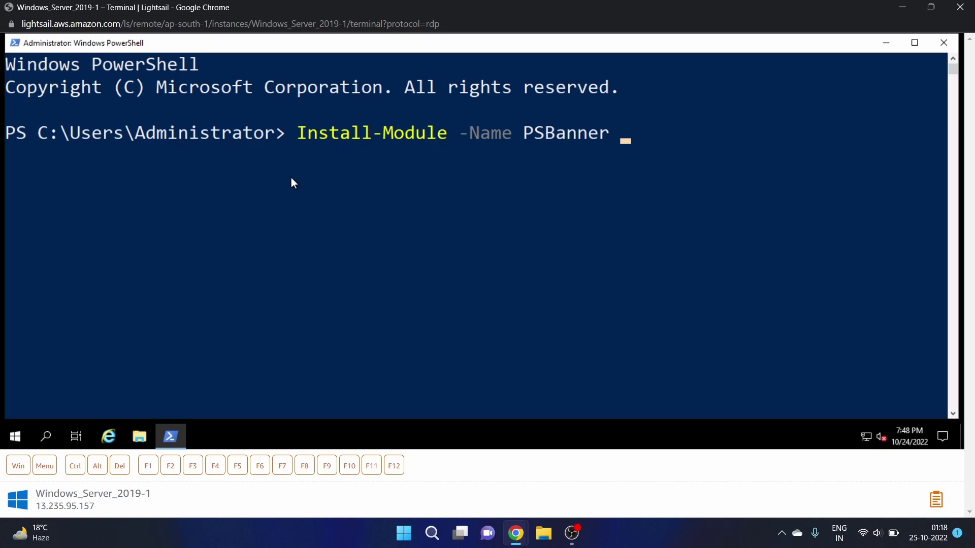
{"action": "type", "text": " -Scope current"}
{"action": "key", "text": "BackSpace"}
{"action": "key", "text": "BackSpace"}
{"action": "key", "text": "BackSpace"}
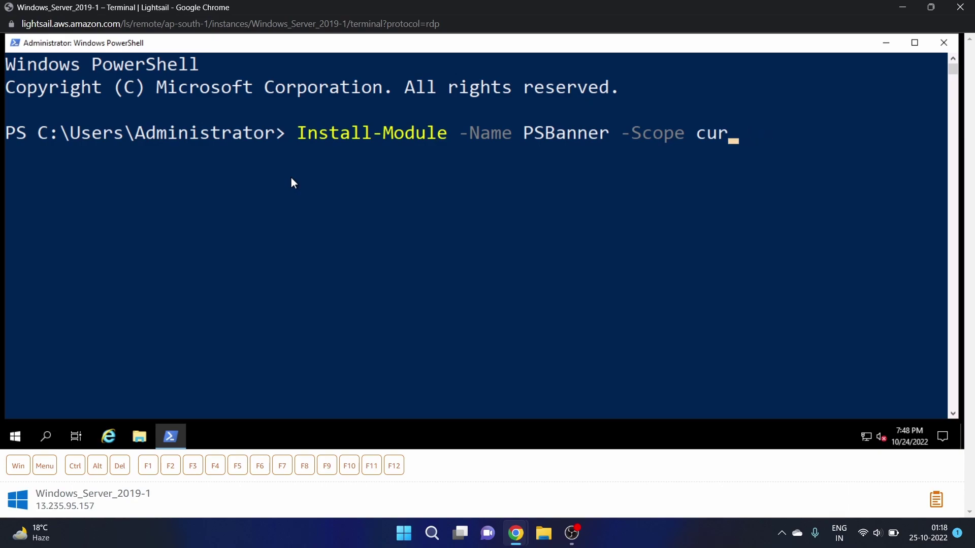
Accept the NuGet provider install and set the PowerShell console font size to 28
{"action": "key", "text": "BackSpace"}
{"action": "key", "text": "BackSpace"}
{"action": "key", "text": "BackSpace"}
{"action": "type", "text": "CurrentUser"}
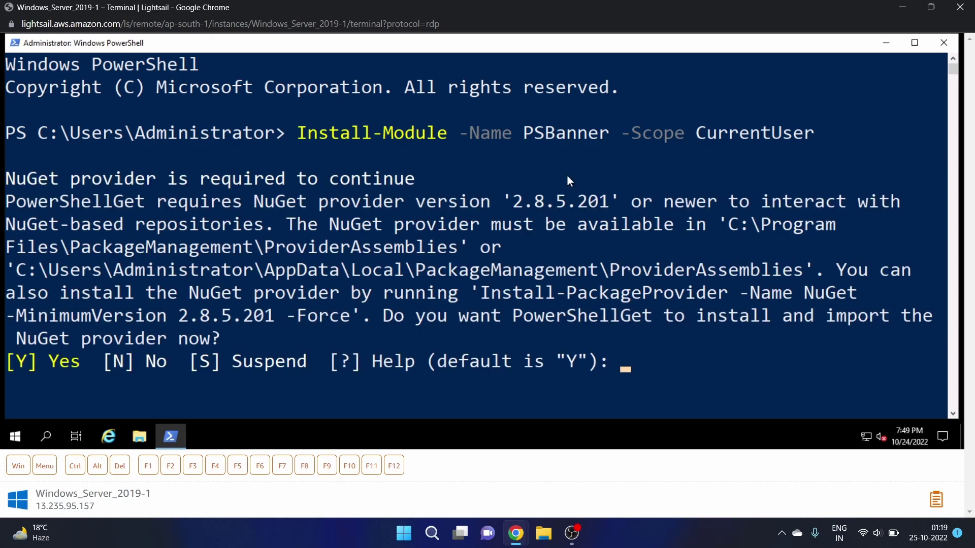
{"action": "type", "text": "Y"}
{"action": "key", "text": "Return"}
{"action": "left_click", "coordinate": [15, 42]}
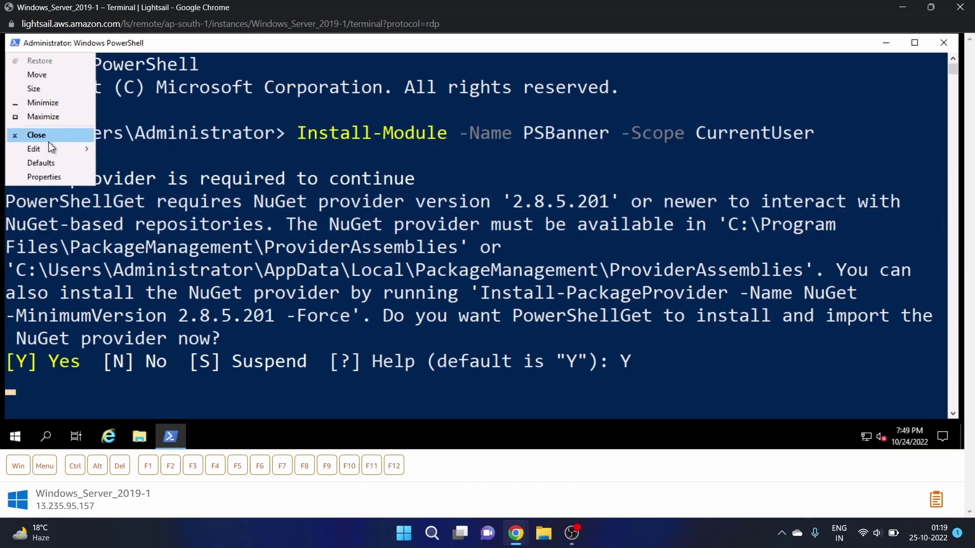
{"action": "left_click", "coordinate": [51, 177]}
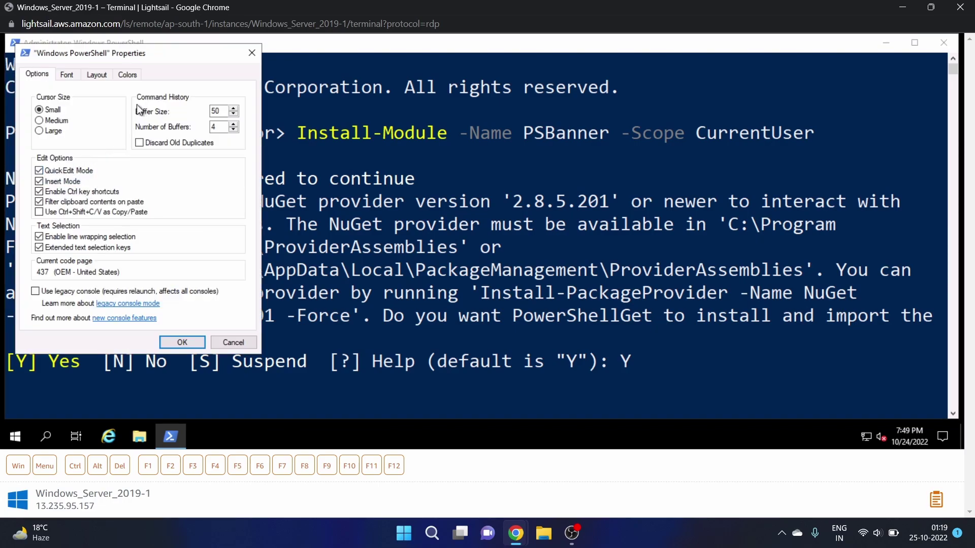
{"action": "left_click", "coordinate": [68, 74]}
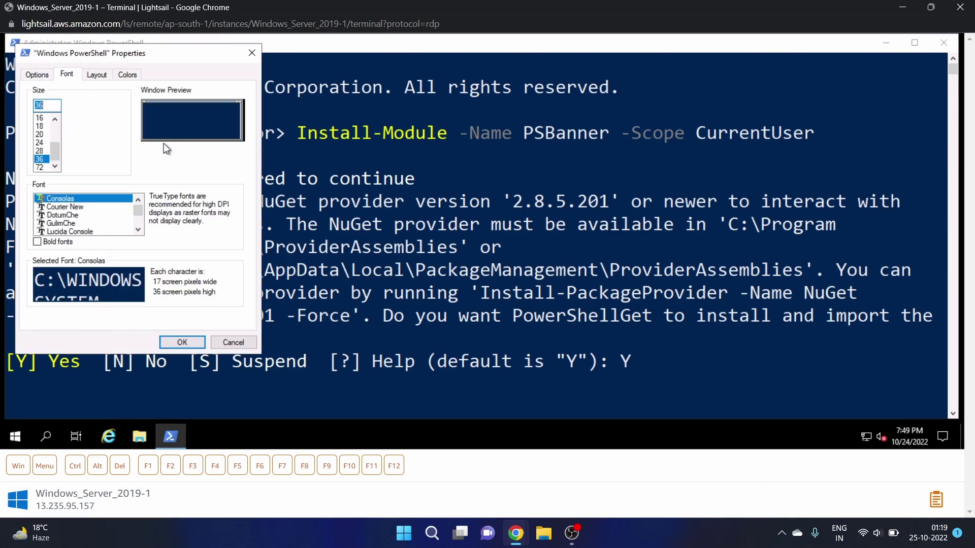
{"action": "left_click", "coordinate": [42, 151]}
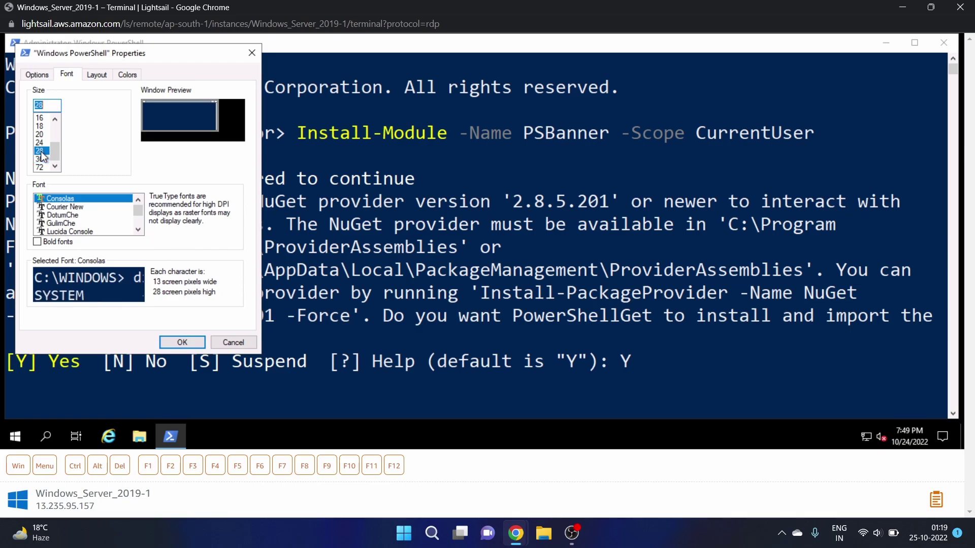
{"action": "left_click", "coordinate": [177, 342]}
{"action": "left_click", "coordinate": [264, 330]}
{"action": "left_click", "coordinate": [227, 327]}
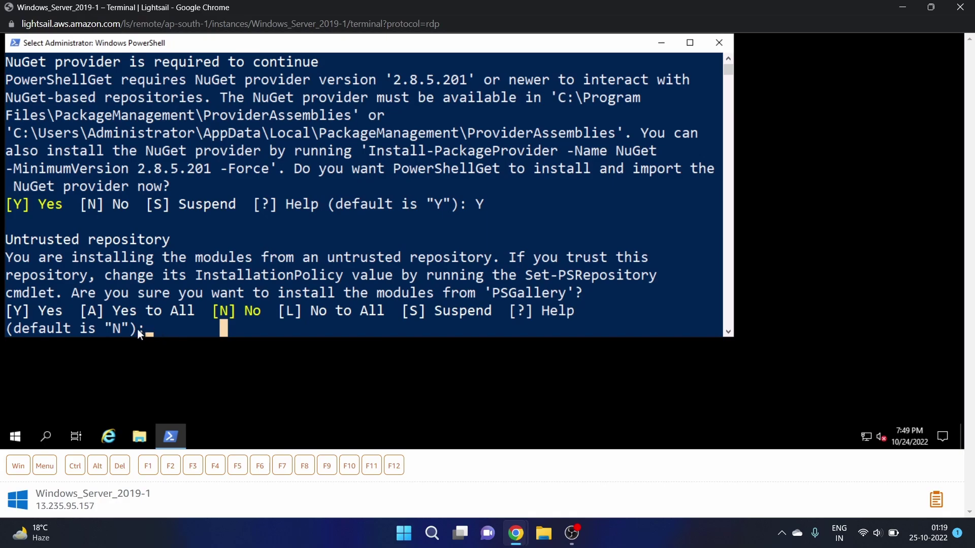
Answer Yes to All for PSGallery so PSBanner installs, then maximize PowerShell
{"action": "left_click", "coordinate": [157, 333]}
{"action": "type", "text": "A"}
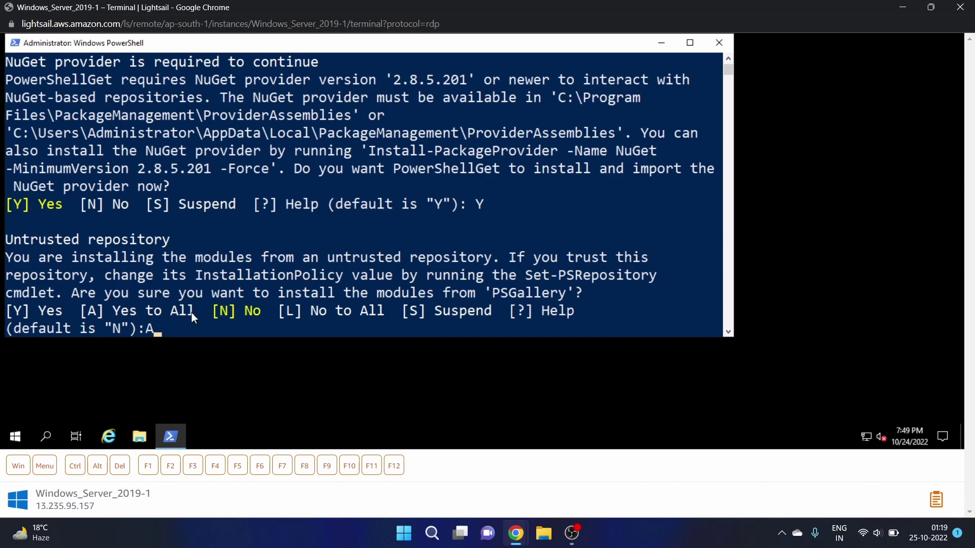
{"action": "key", "text": "Return"}
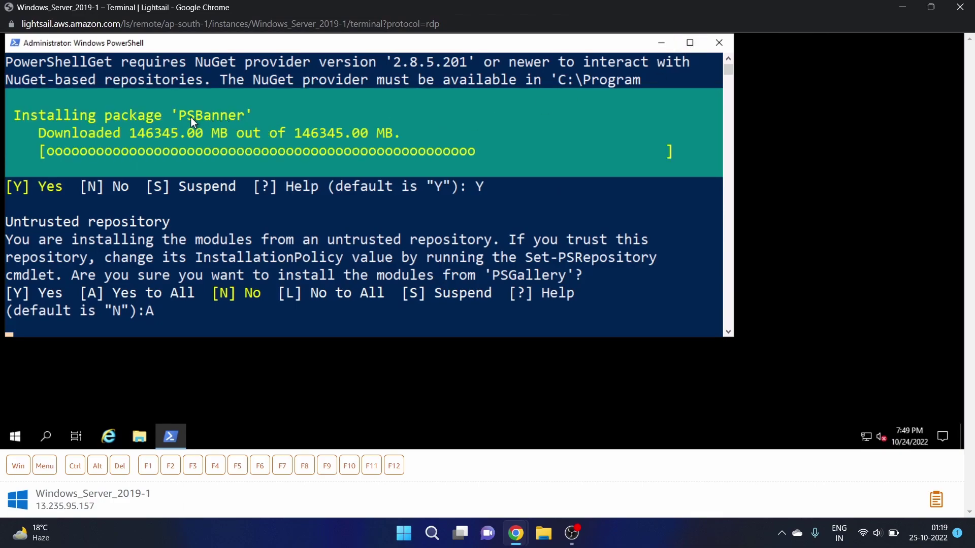
{"action": "left_click", "coordinate": [689, 43]}
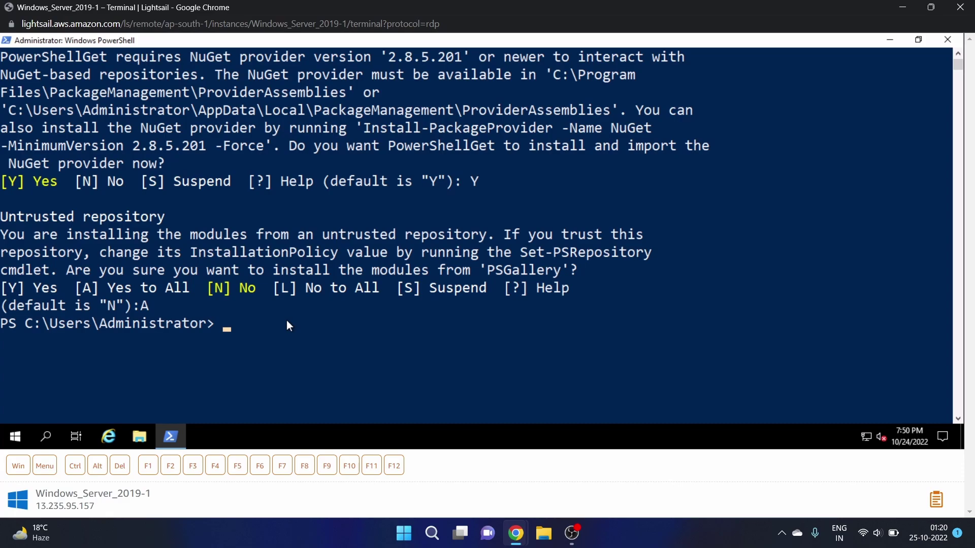
{"action": "type", "text": "Write-Ba"}
{"action": "type", "text": "nner \"Af"}
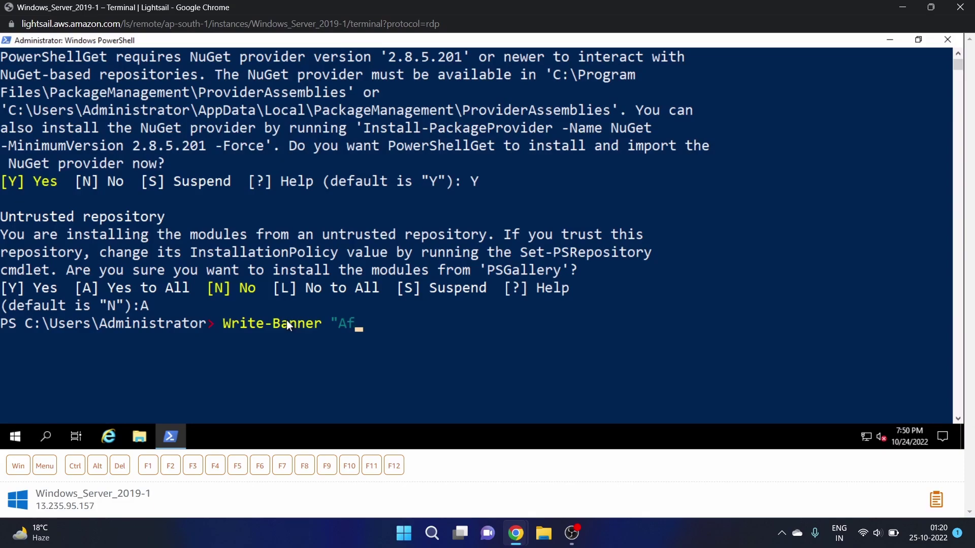
{"action": "type", "text": "S Hackers\""}
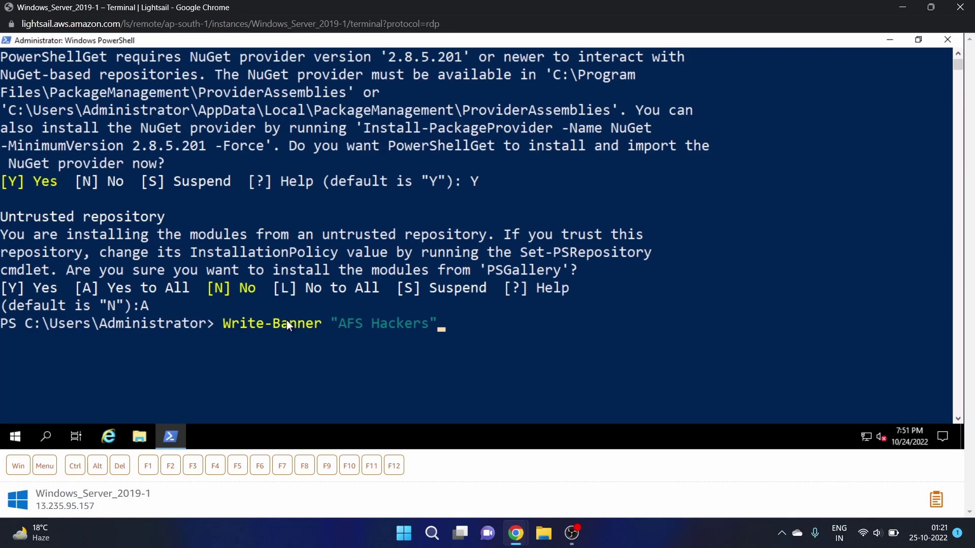
Print 'AFS Hackers' as a default-size ASCII banner with Write-Banner
{"action": "key", "text": "Return"}
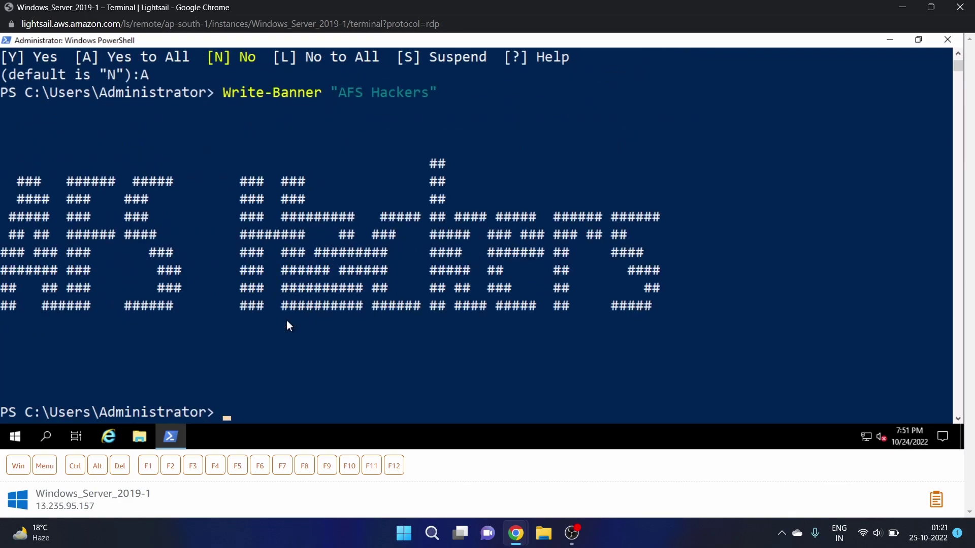
{"action": "left_click", "coordinate": [366, 217]}
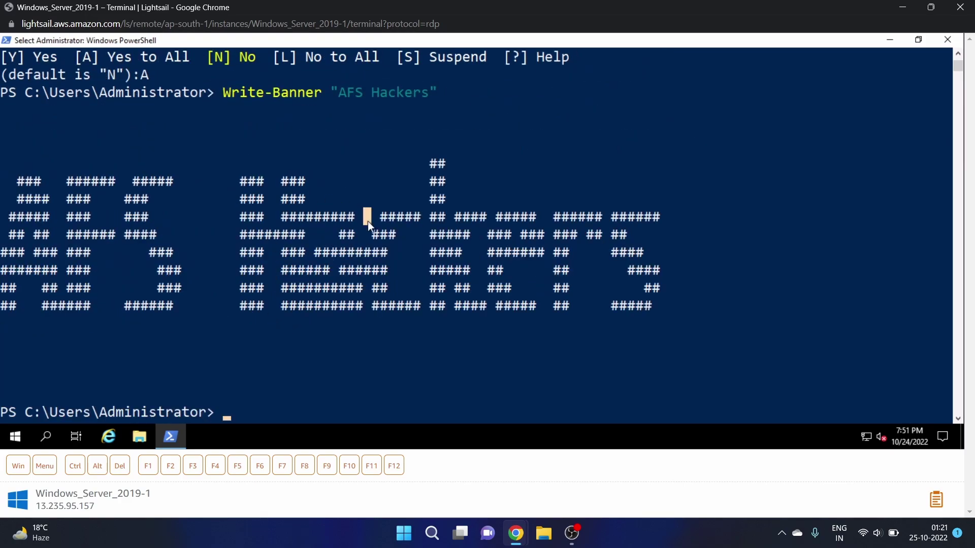
{"action": "left_click", "coordinate": [282, 410]}
Re-run the banner command at font size 20, then at font size 10
{"action": "key", "text": "Up"}
{"action": "type", "text": "-Fo"}
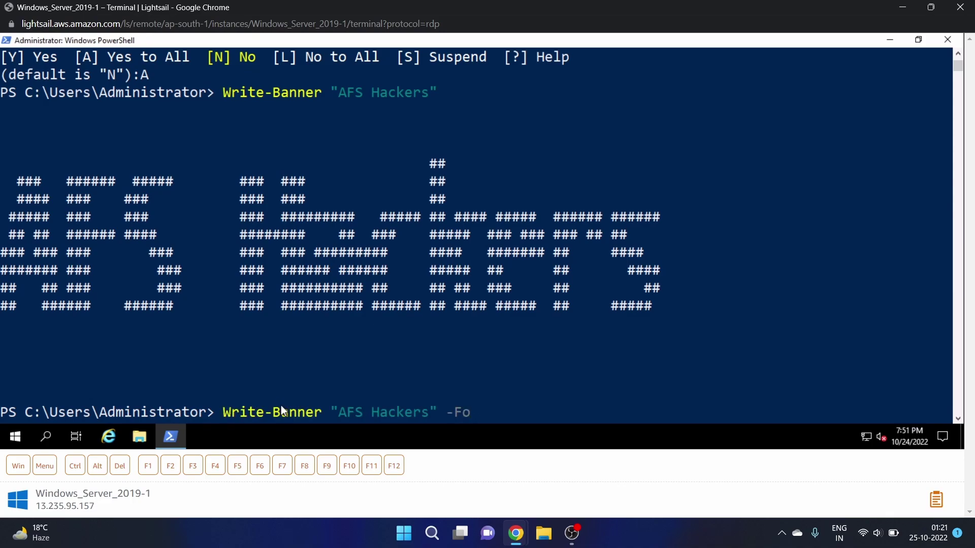
{"action": "type", "text": "ntSize 20"}
{"action": "key", "text": "Return"}
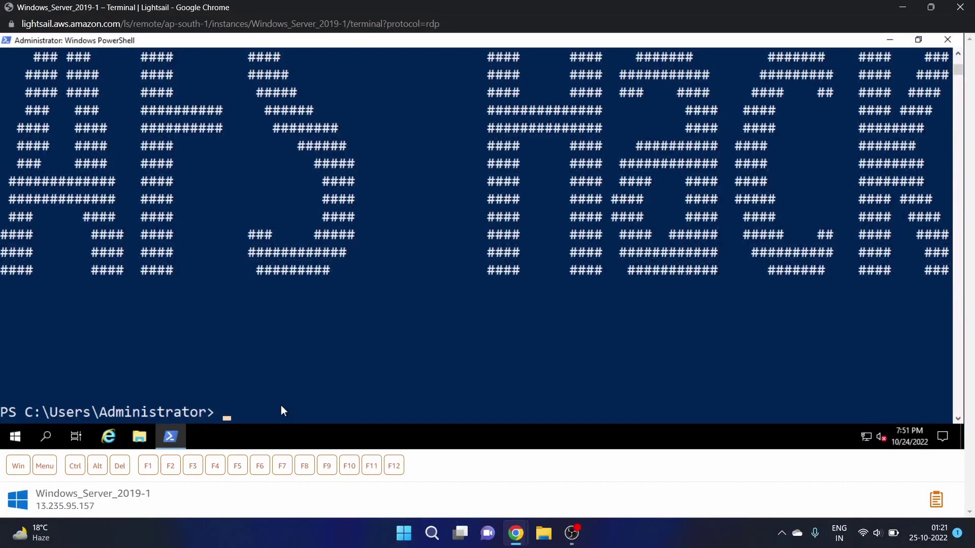
{"action": "key", "text": "Up"}
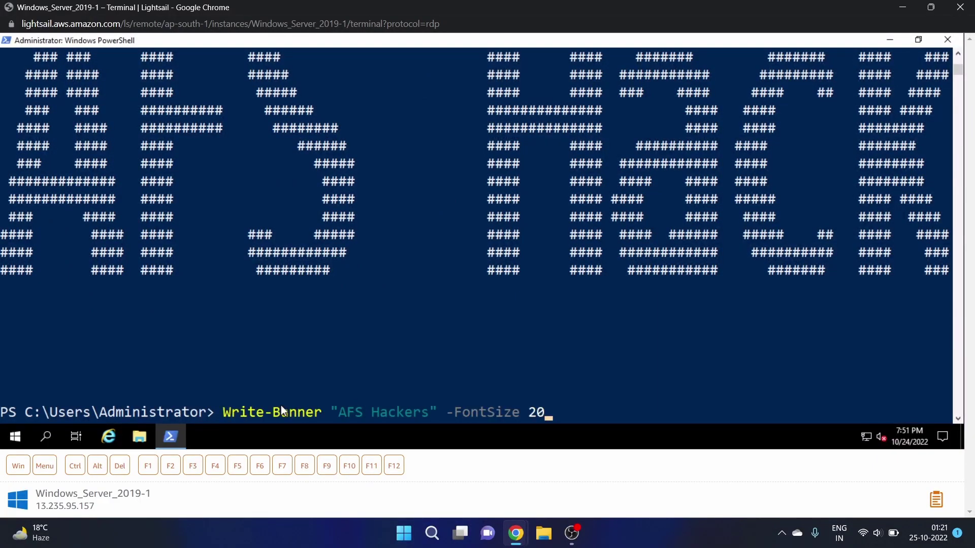
{"action": "key", "text": "BackSpace"}
{"action": "key", "text": "BackSpace"}
{"action": "type", "text": "10"}
{"action": "key", "text": "Return"}
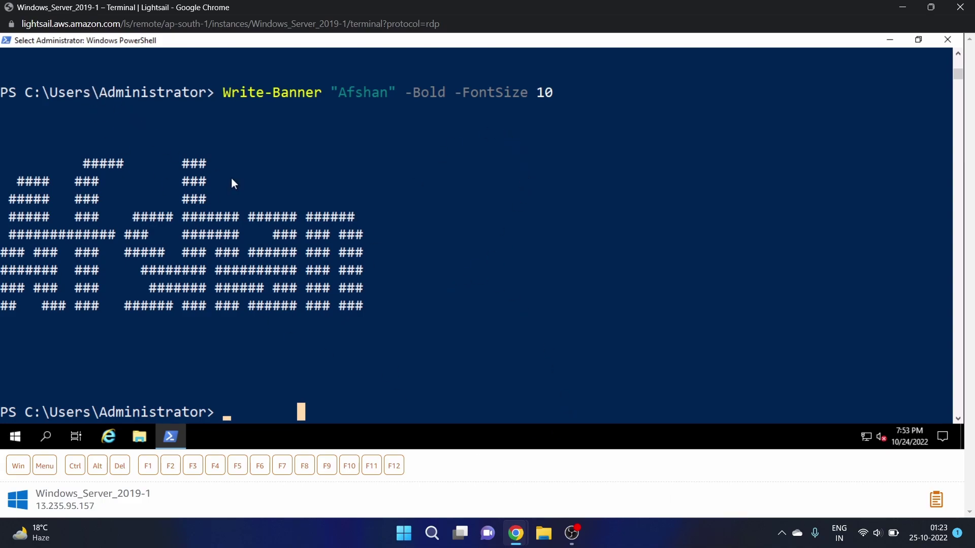
{"action": "mouse_move", "coordinate": [515, 533]}
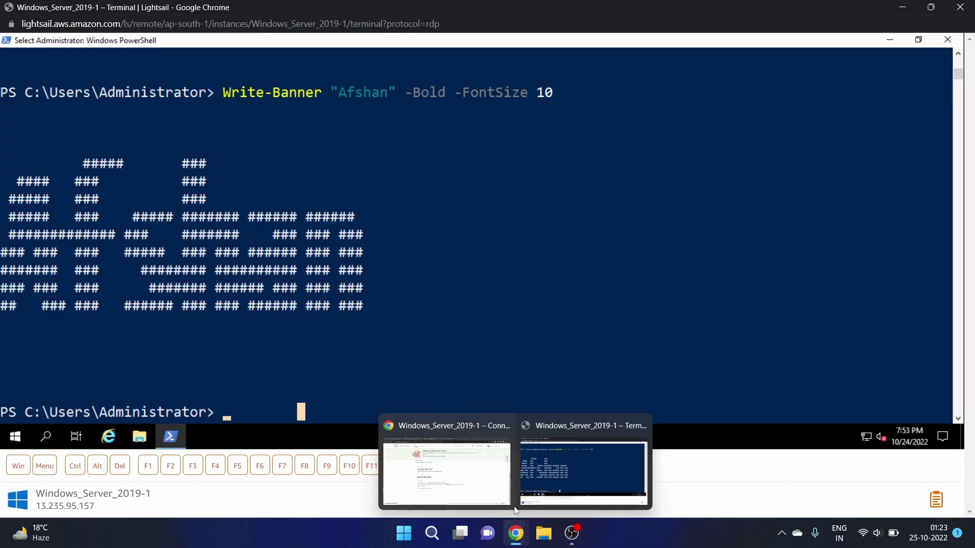
Return to the Lightsail instance page showing its connection details
{"action": "left_click", "coordinate": [468, 474]}
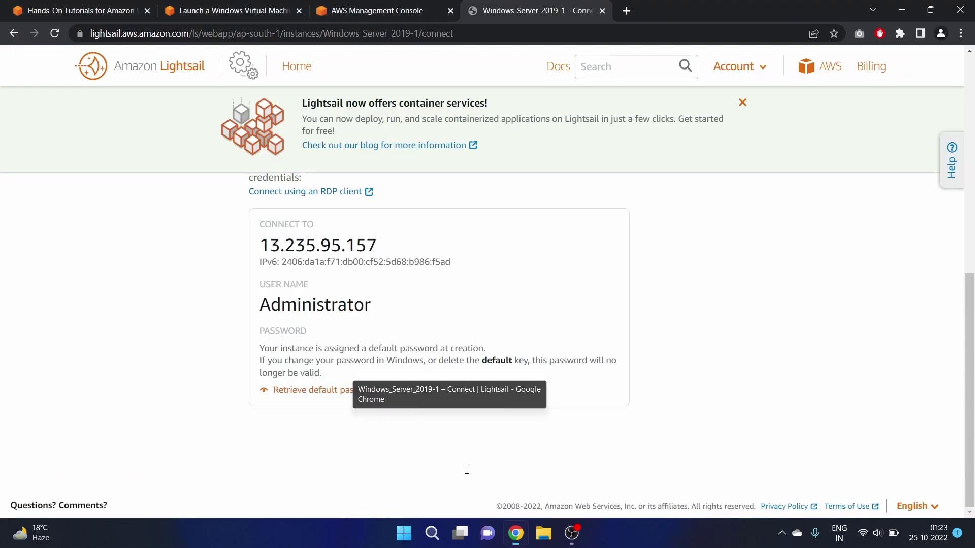
{"action": "scroll", "coordinate": [548, 292], "scroll_direction": "up", "scroll_amount": 2}
{"action": "scroll", "coordinate": [548, 292], "scroll_direction": "up", "scroll_amount": 4}
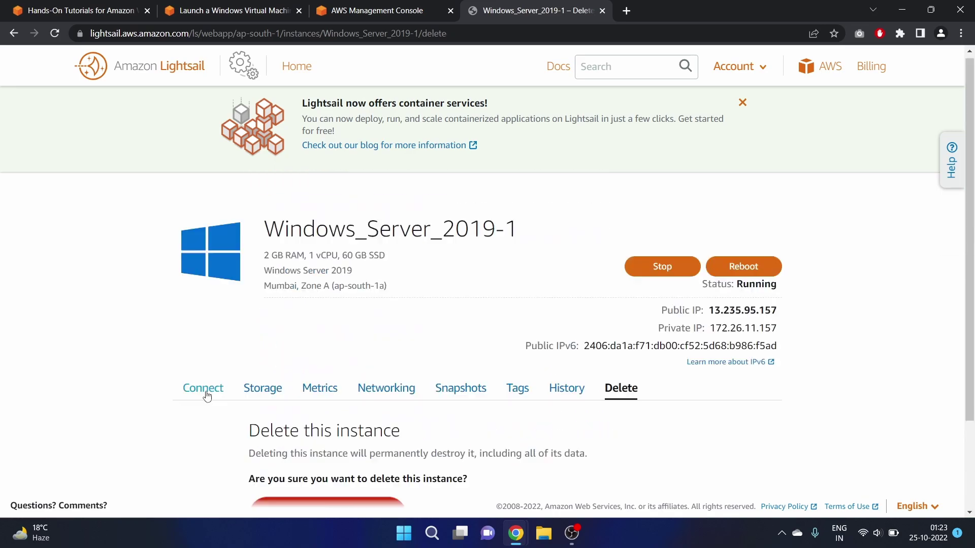
{"action": "left_click", "coordinate": [207, 394]}
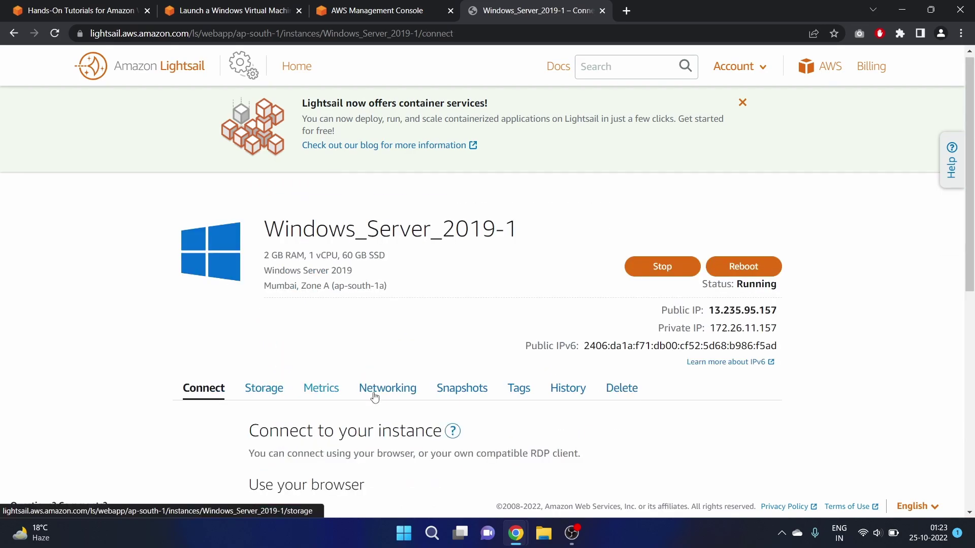
{"action": "scroll", "coordinate": [654, 432], "scroll_direction": "down", "scroll_amount": 1}
{"action": "right_click", "coordinate": [655, 430]}
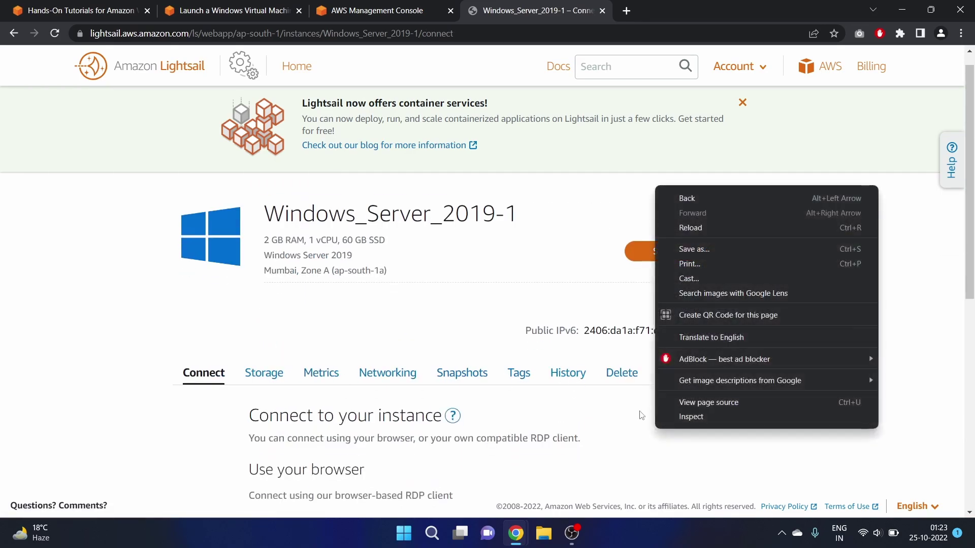
Delete the Windows_Server_2019-1 instance from its Delete tab, confirming with 'Yes, delete'
{"action": "left_click", "coordinate": [623, 379]}
{"action": "scroll", "coordinate": [623, 379], "scroll_direction": "down", "scroll_amount": 1}
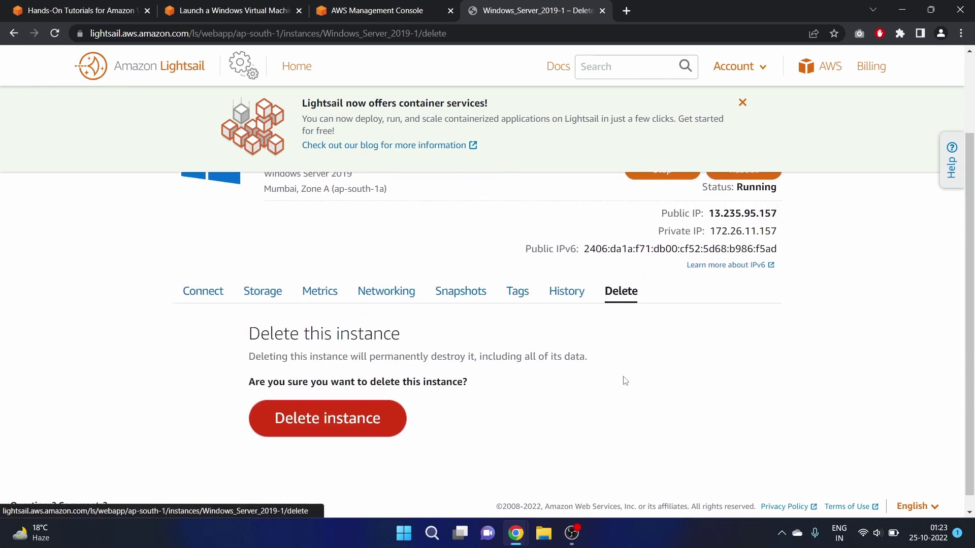
{"action": "left_click", "coordinate": [354, 414]}
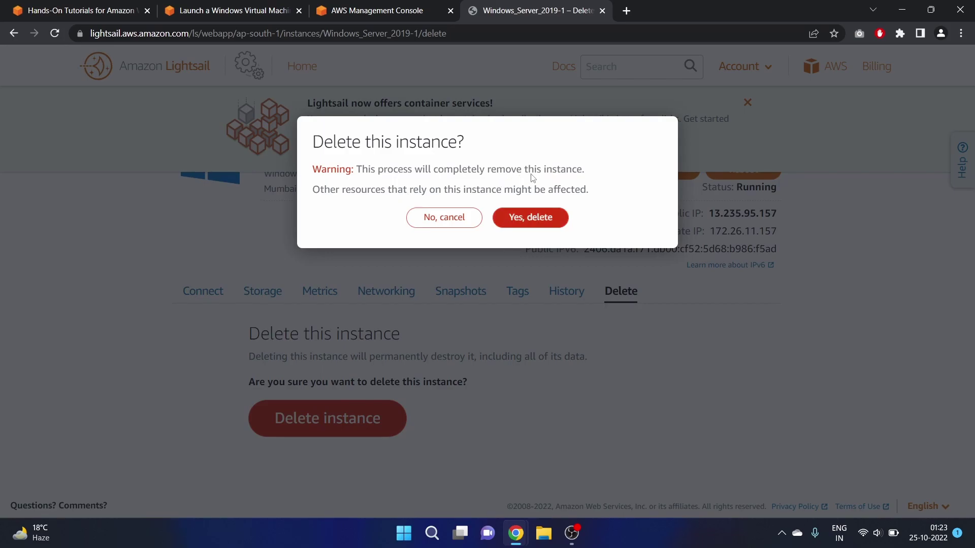
{"action": "left_click", "coordinate": [533, 219]}
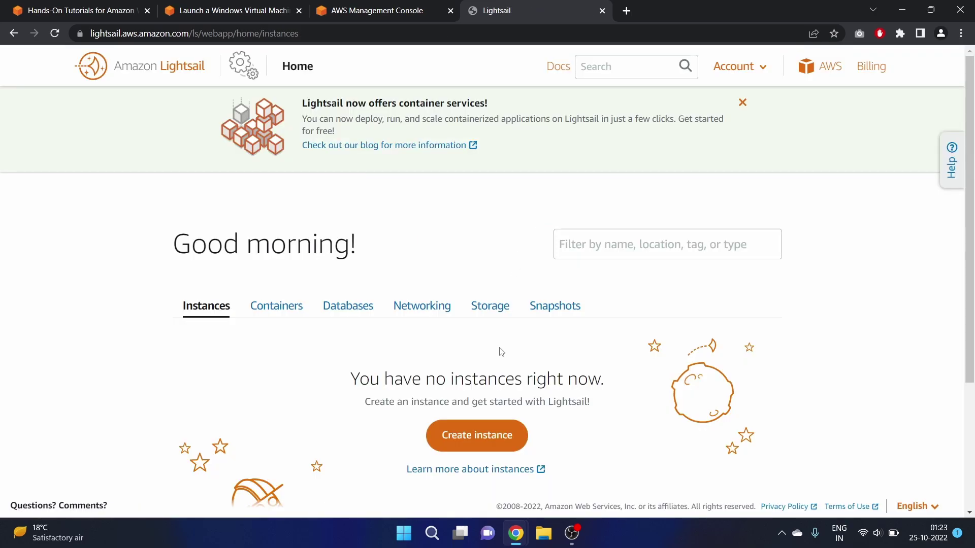
{"action": "scroll", "coordinate": [499, 351], "scroll_direction": "down", "scroll_amount": 2}
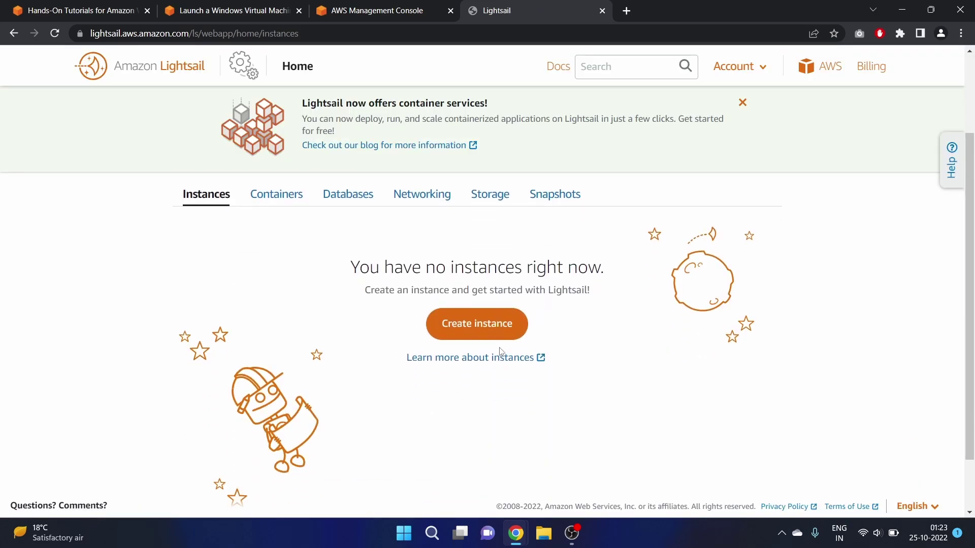
{"action": "scroll", "coordinate": [500, 351], "scroll_direction": "up", "scroll_amount": 1}
{"action": "key", "text": "ctrl+Tab"}
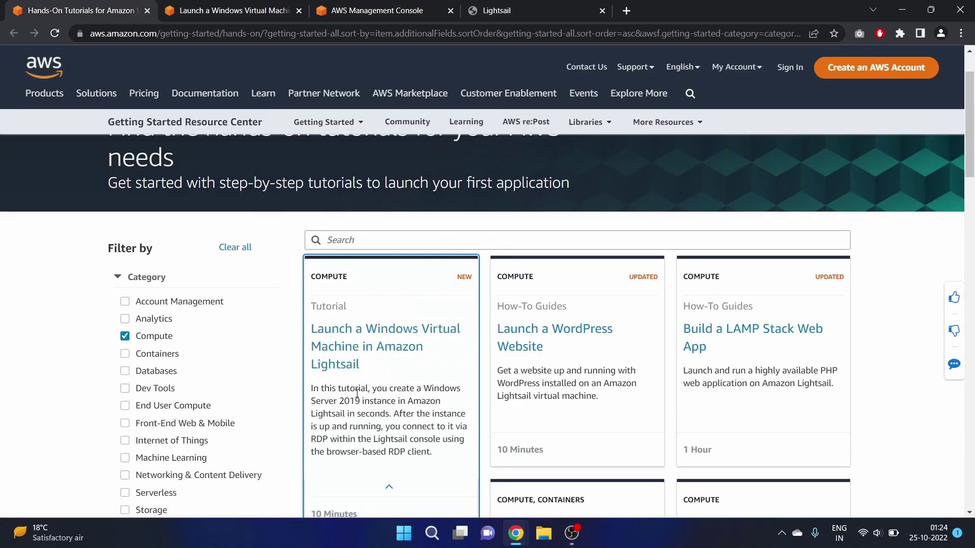